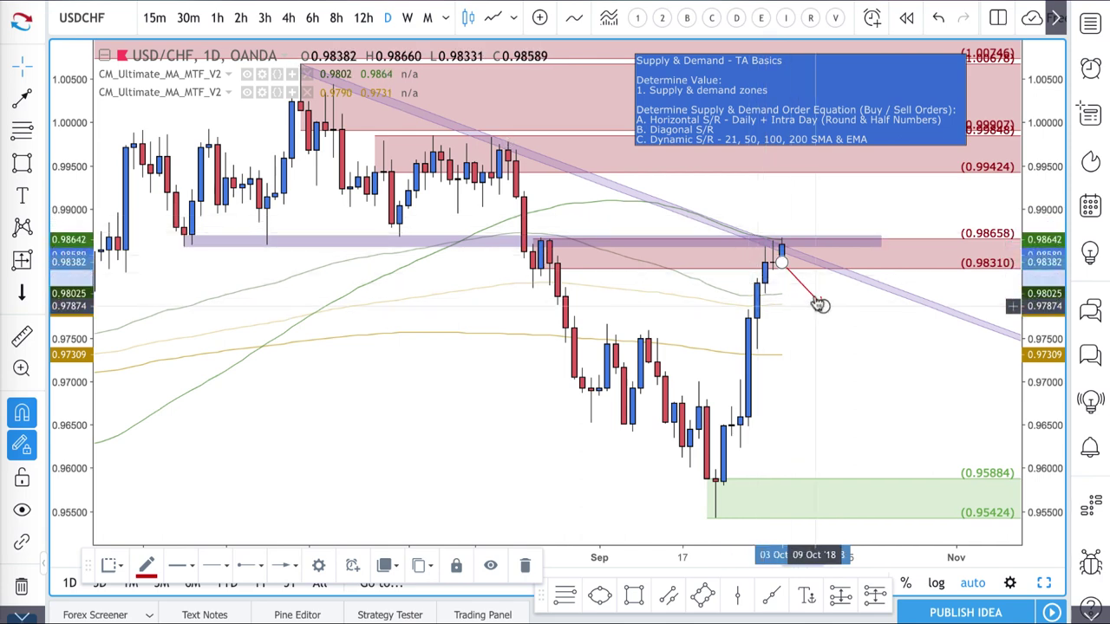
Step: Replace the red arrow with a new one from 0.98590 on 03 Oct '18 down to 0.97635 on 09 Oct '18
key(Delete)
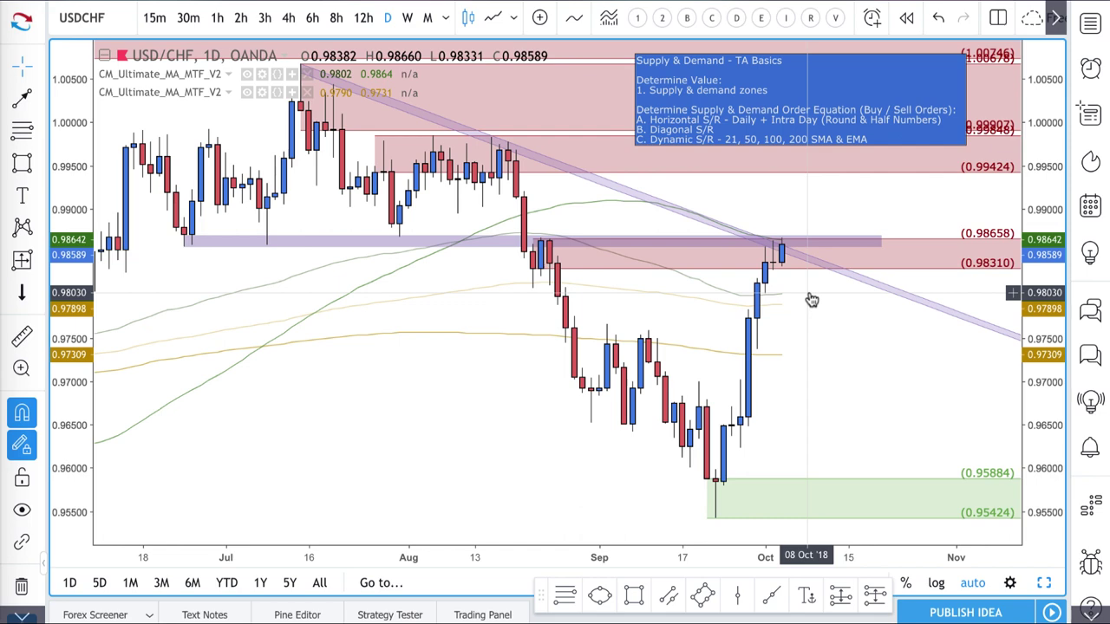
scroll(765, 289, up, 5)
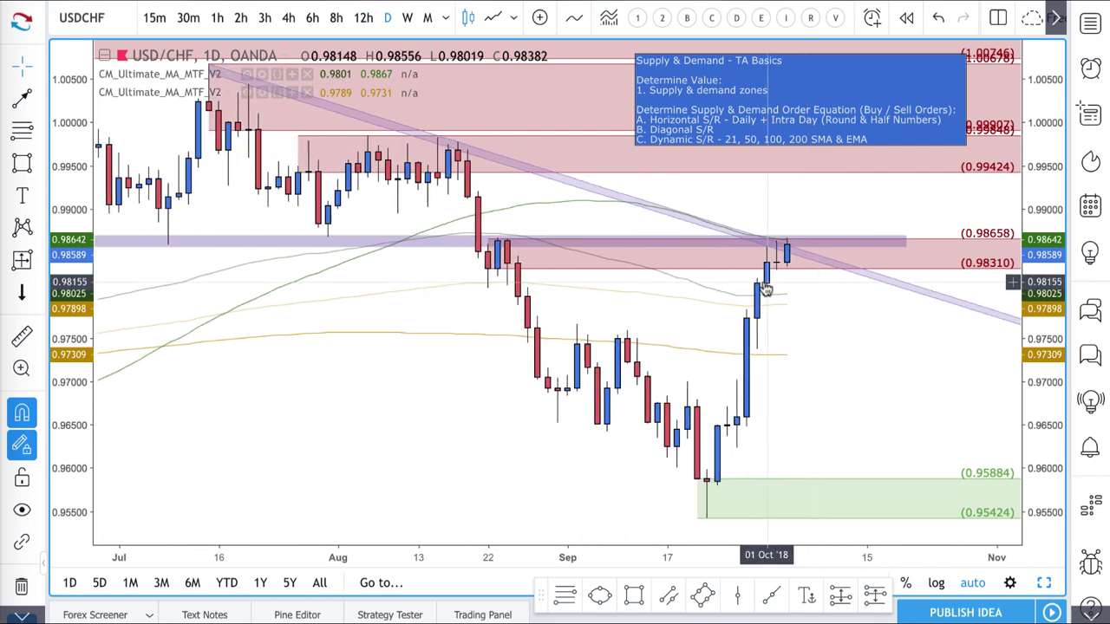
scroll(765, 289, up, 1)
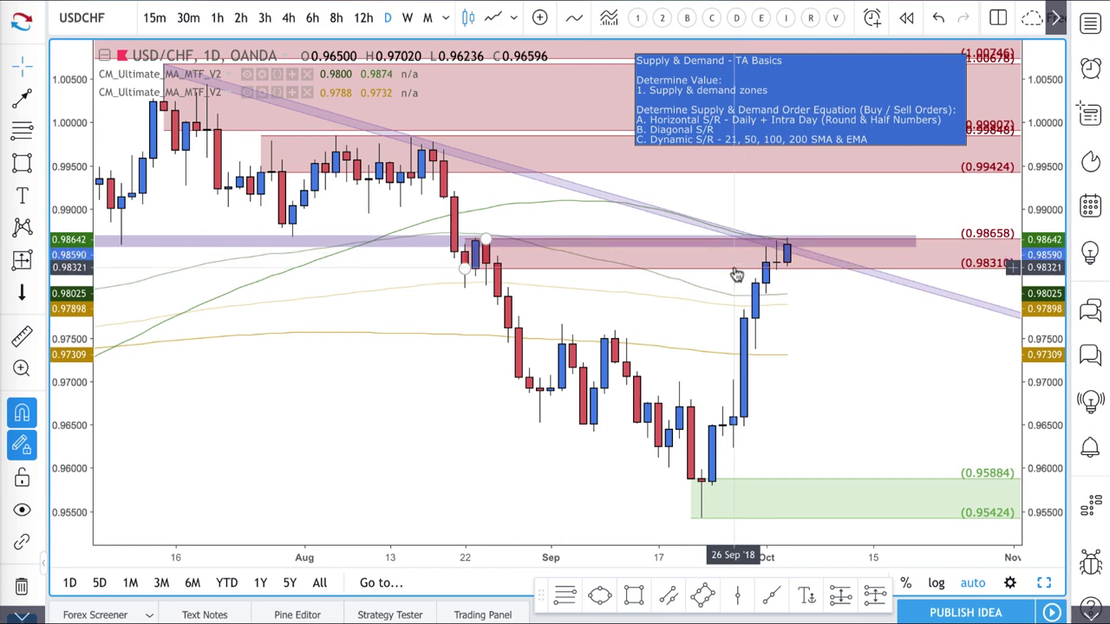
click(24, 100)
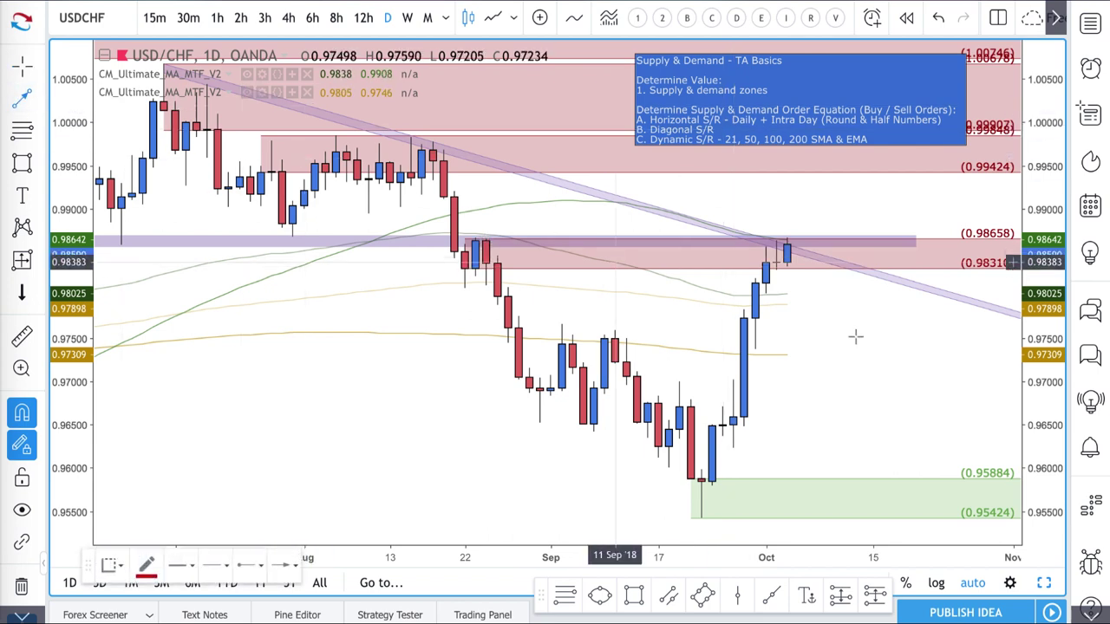
click(786, 245)
click(830, 326)
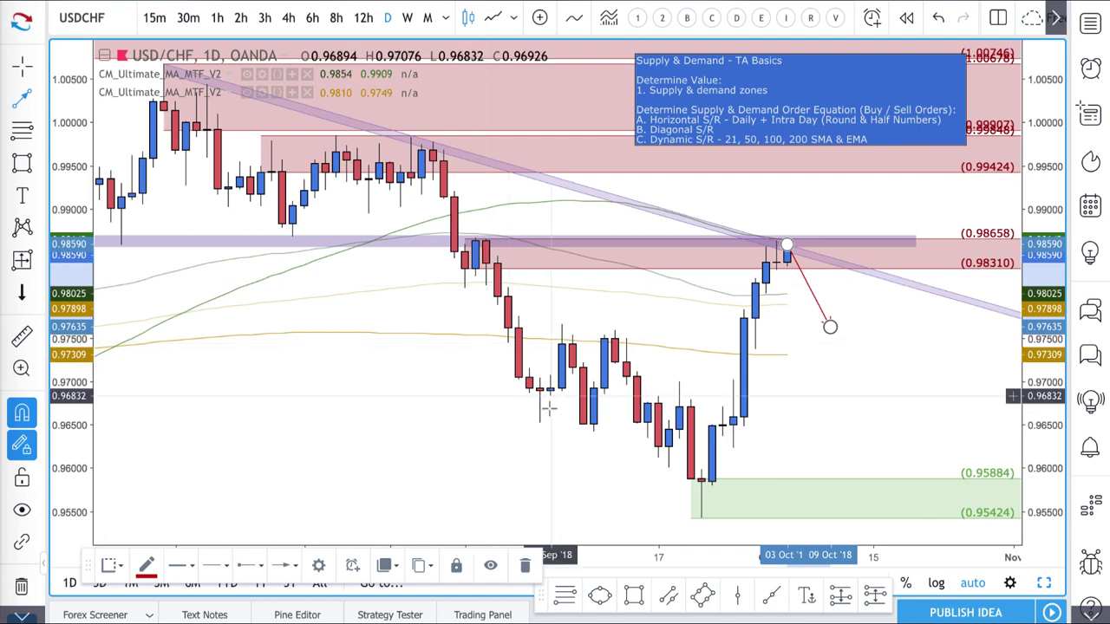
Step: Examine how the descending purple trendline and the horizontal purple band meet the 0.98310–0.98658 supply zone on the daily chart
scroll(546, 407, down, 4)
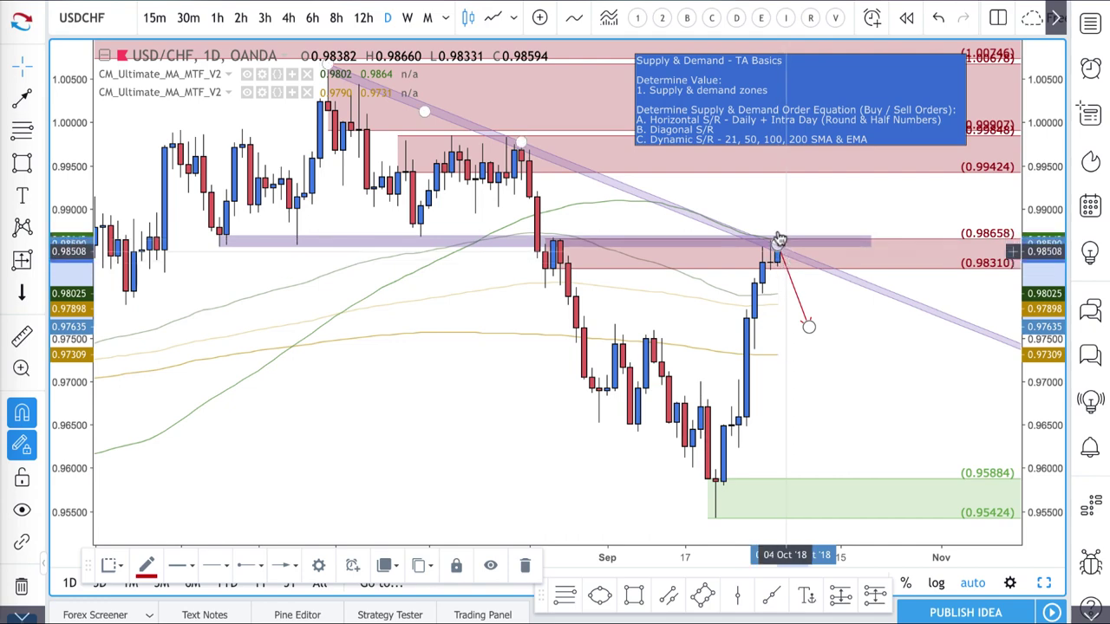
click(712, 251)
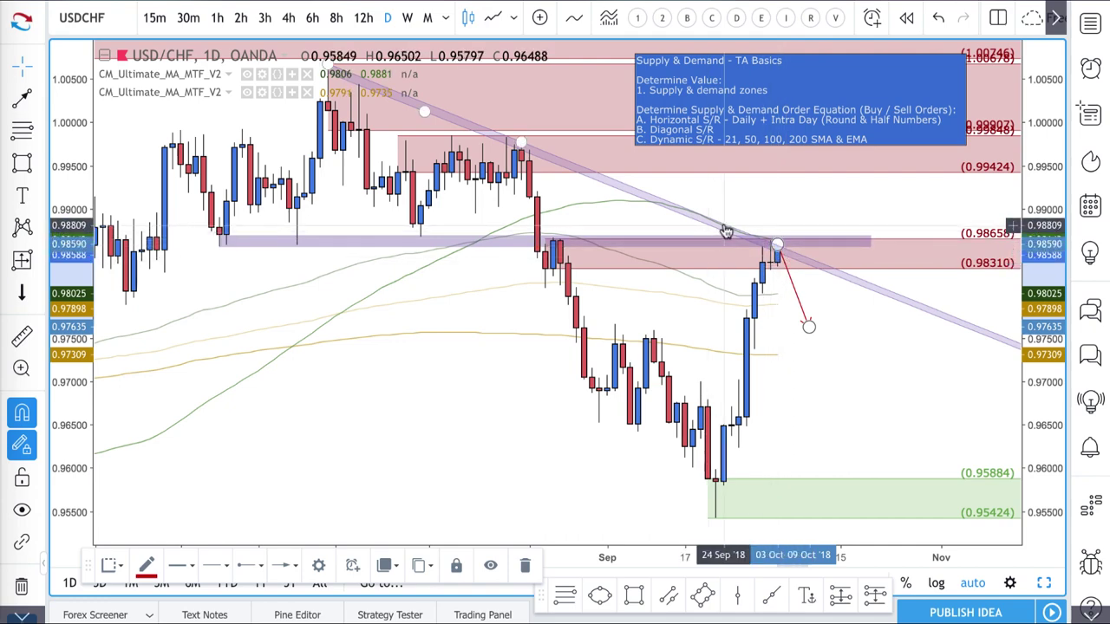
click(721, 228)
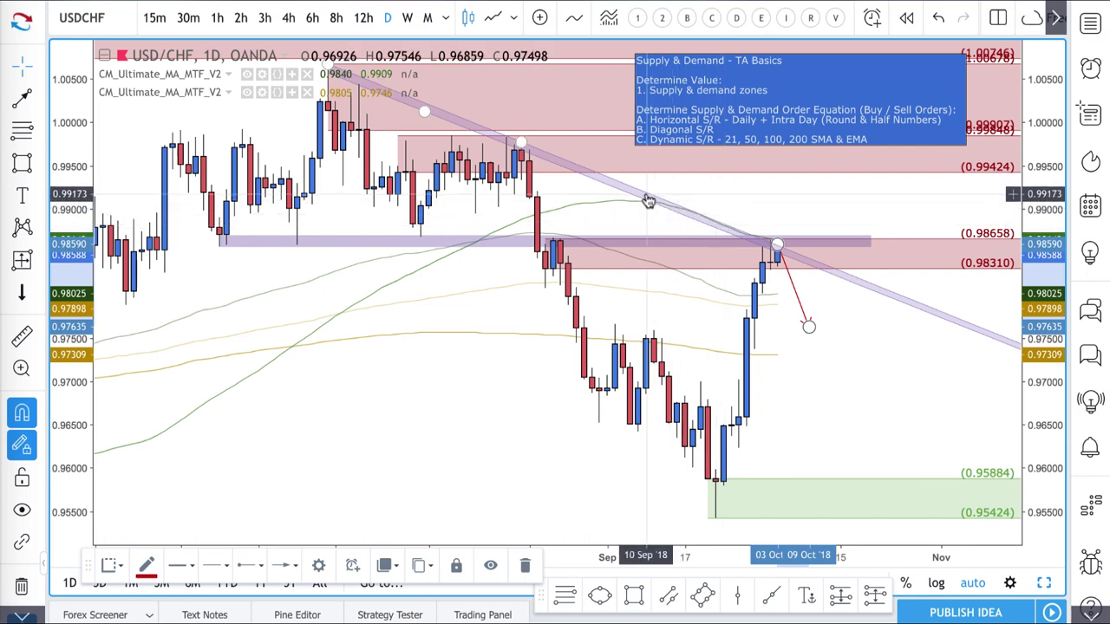
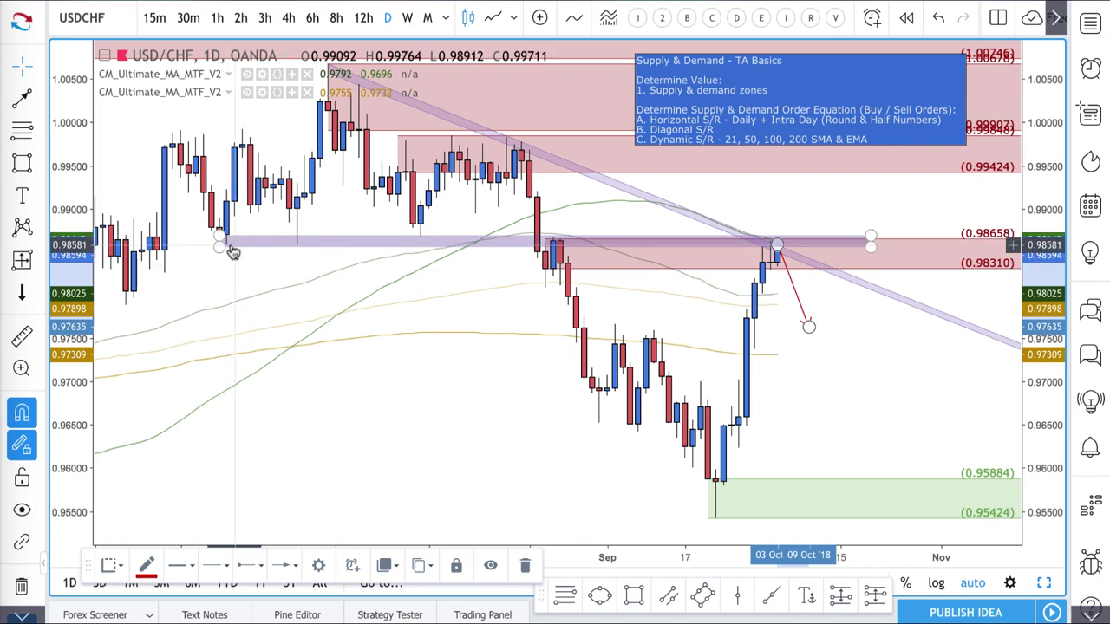
drag(224, 244, 221, 243)
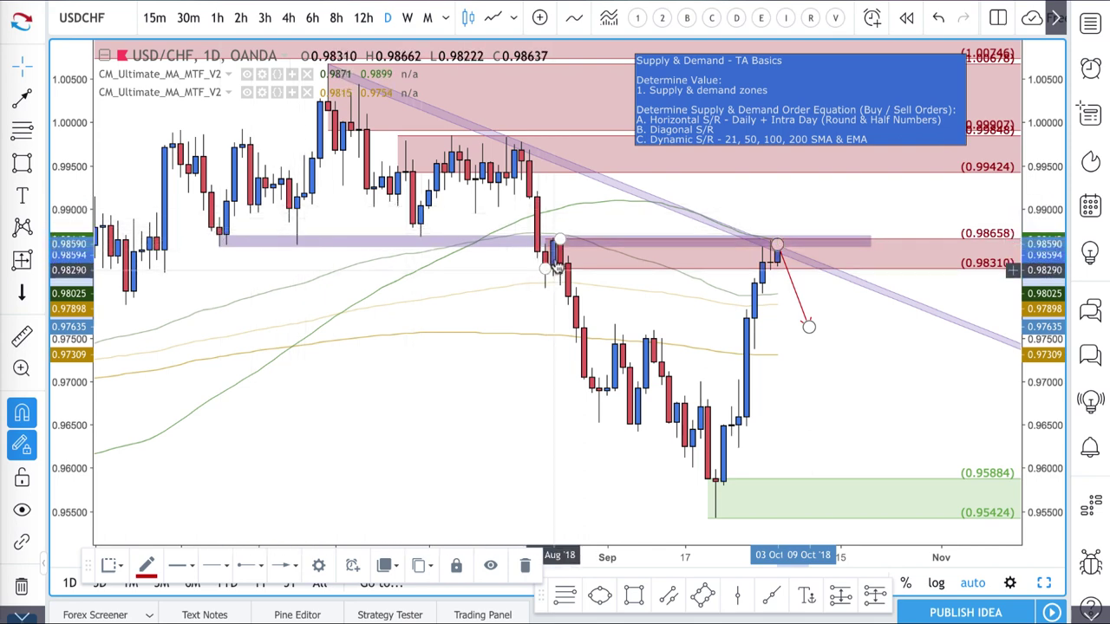
scroll(767, 248, up, 2)
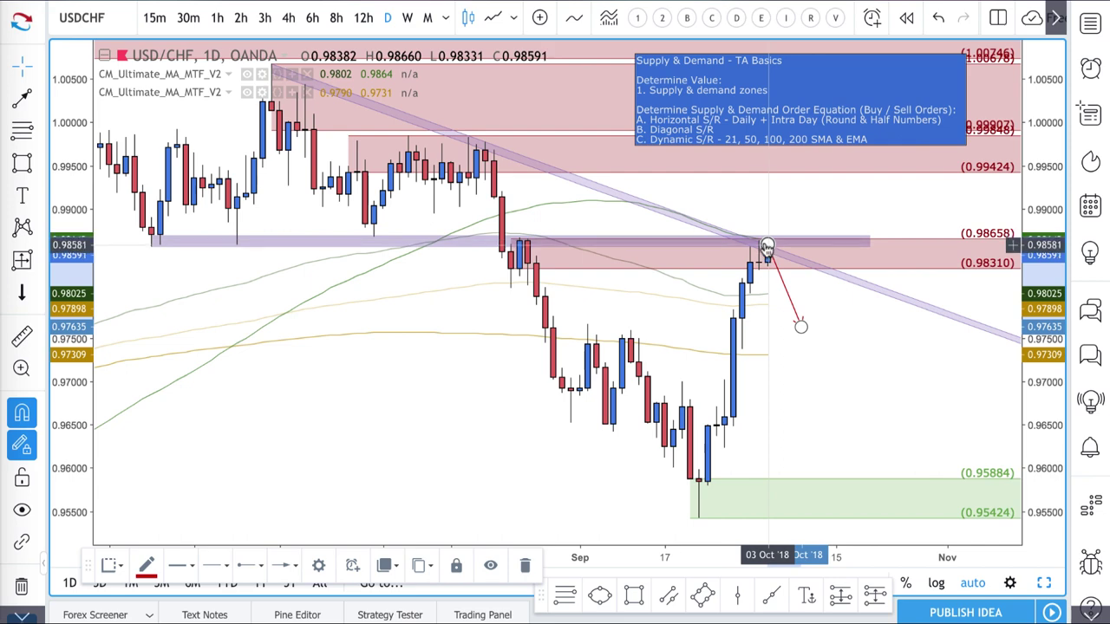
scroll(767, 249, down, 2)
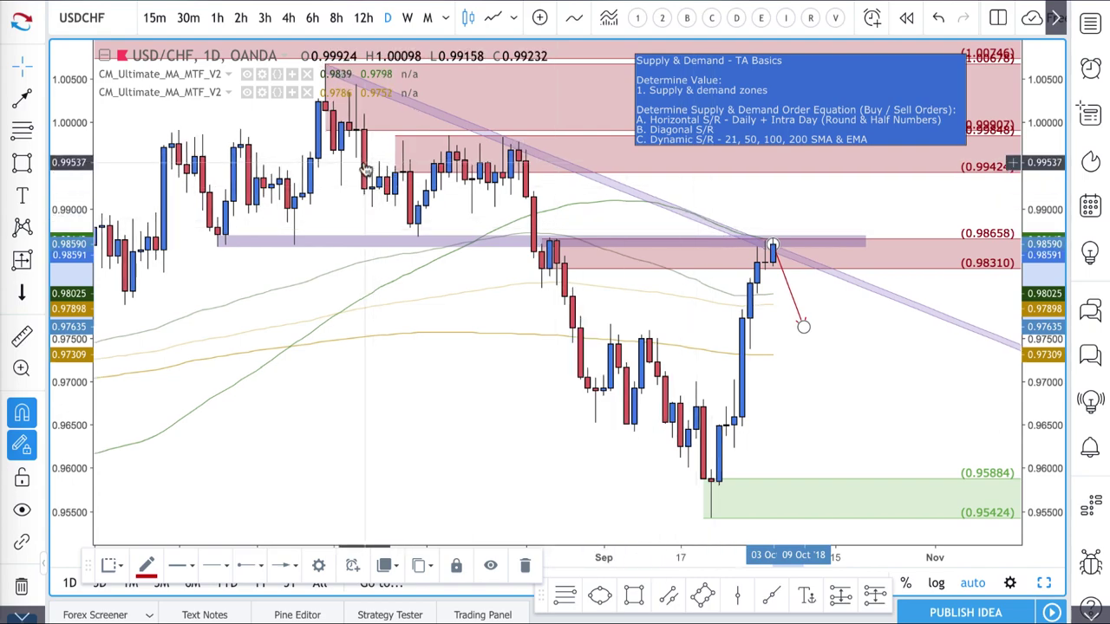
scroll(377, 170, down, 3)
scroll(365, 170, up, 1)
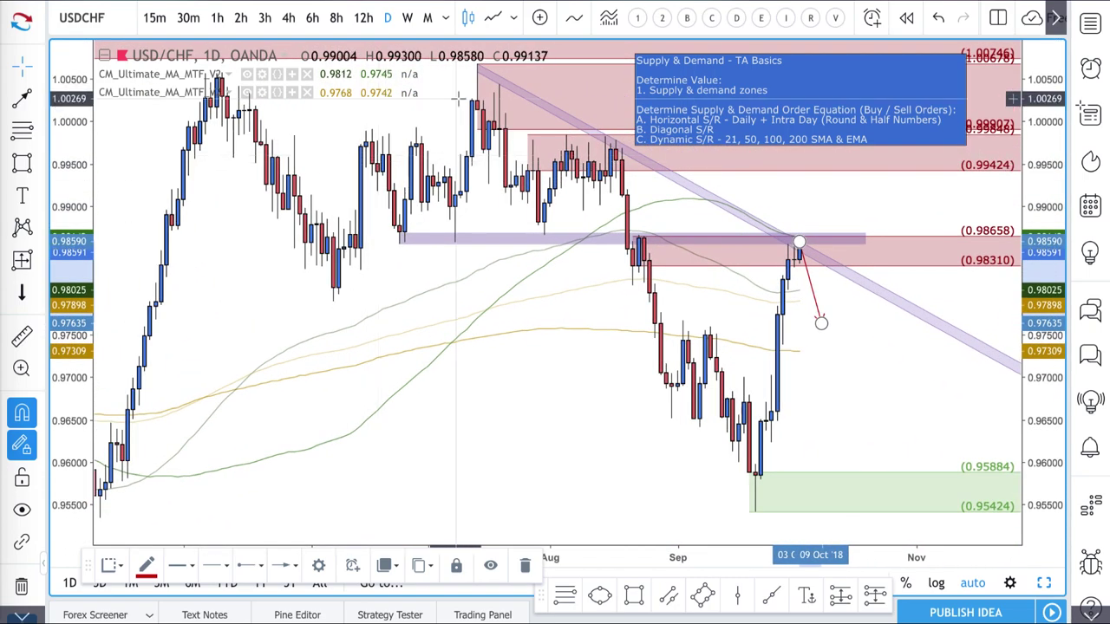
drag(483, 73, 618, 150)
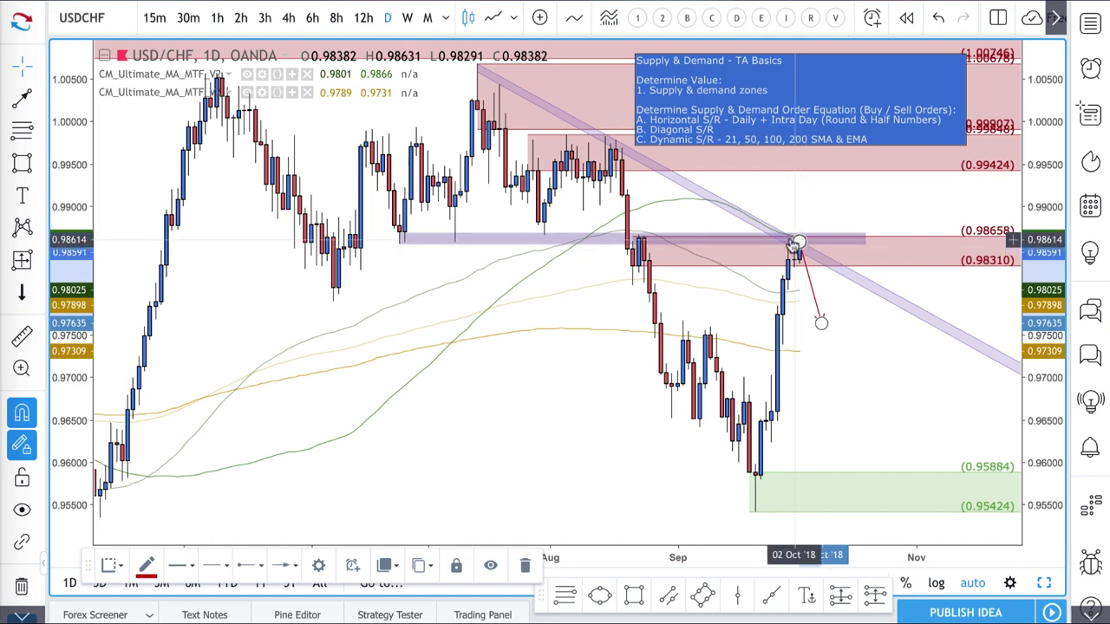
Step: Inspect the latest daily candles up close against the supply zone, the moving averages and the arrow, leaving the arrow deselected
scroll(792, 245, up, 4)
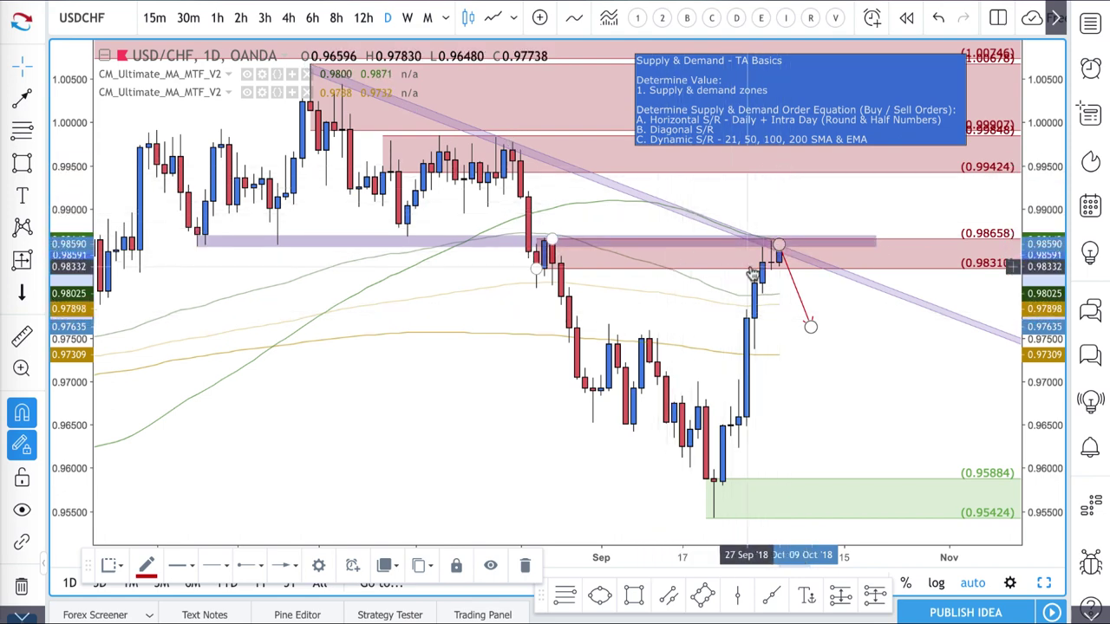
scroll(752, 274, up, 2)
scroll(753, 273, up, 2)
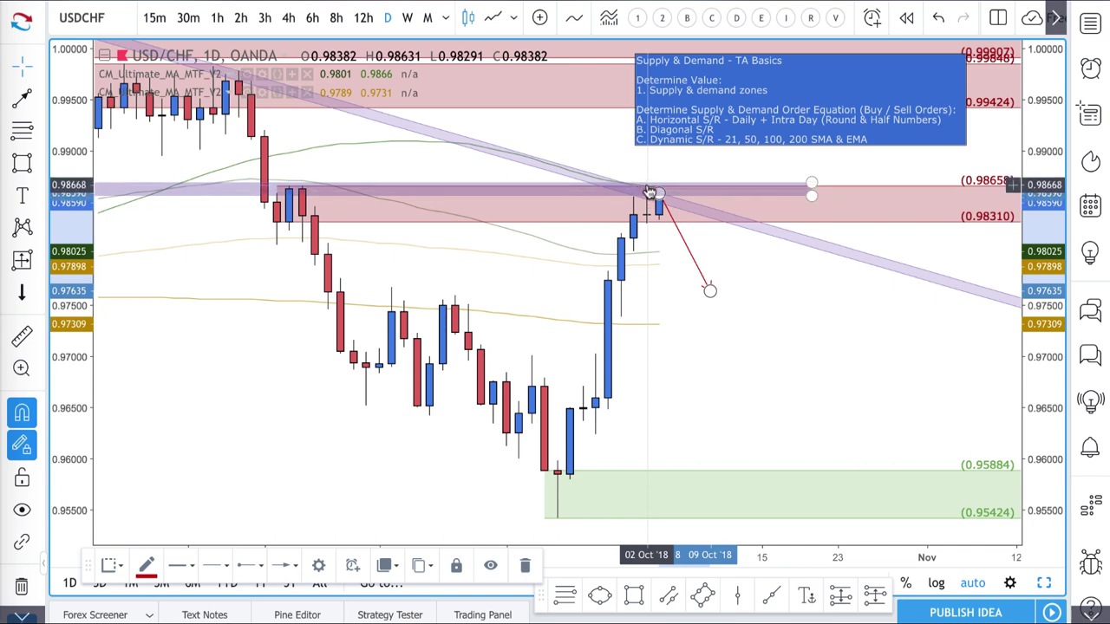
scroll(657, 192, up, 3)
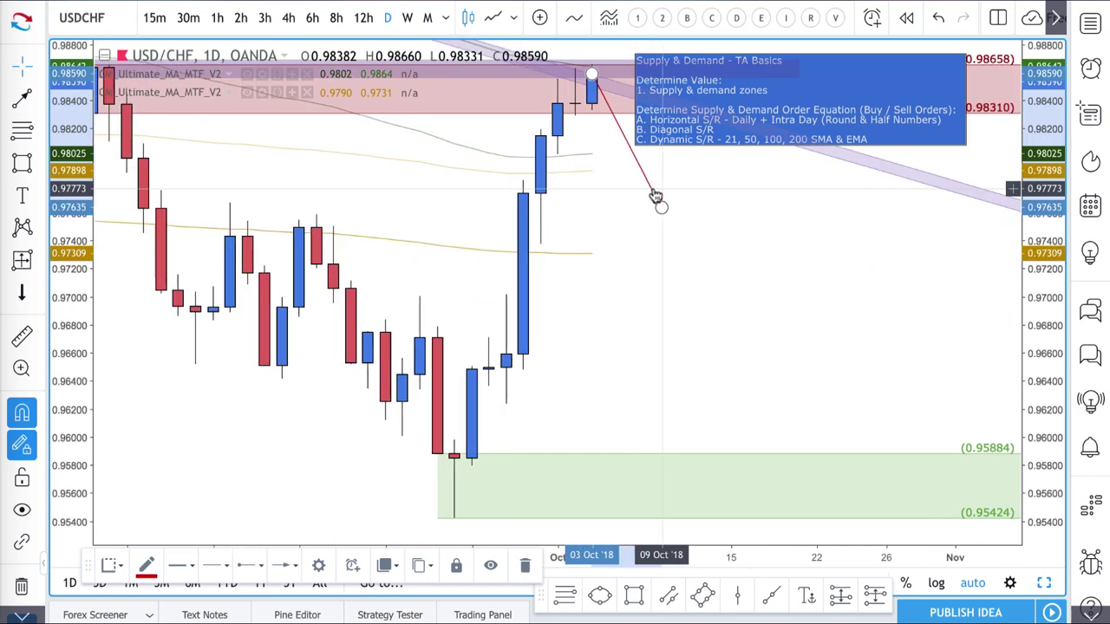
scroll(604, 192, up, 4)
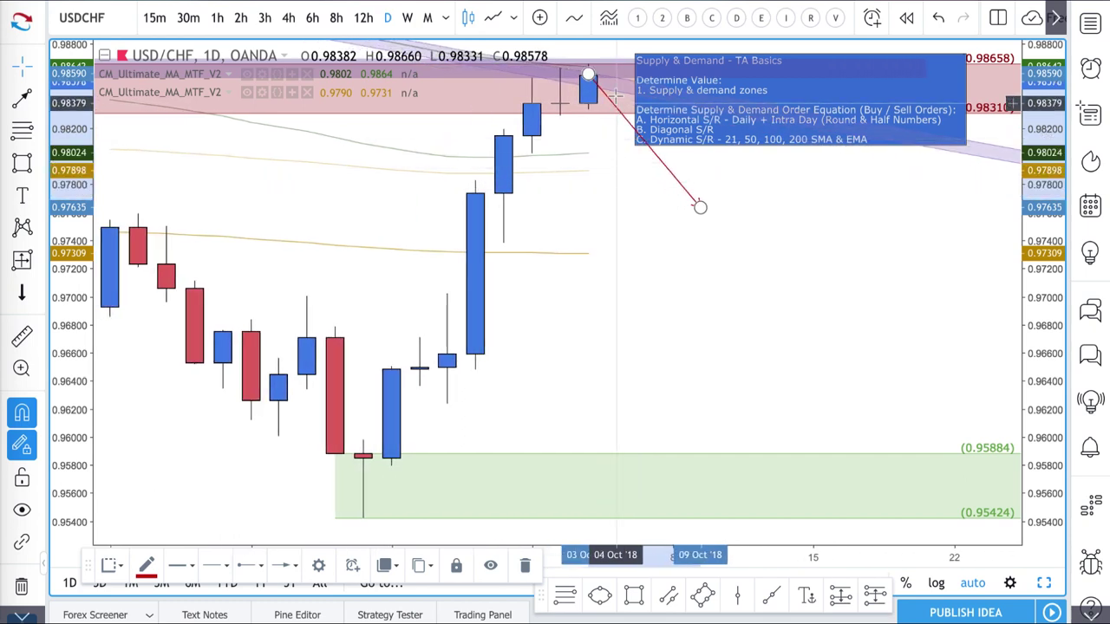
click(600, 114)
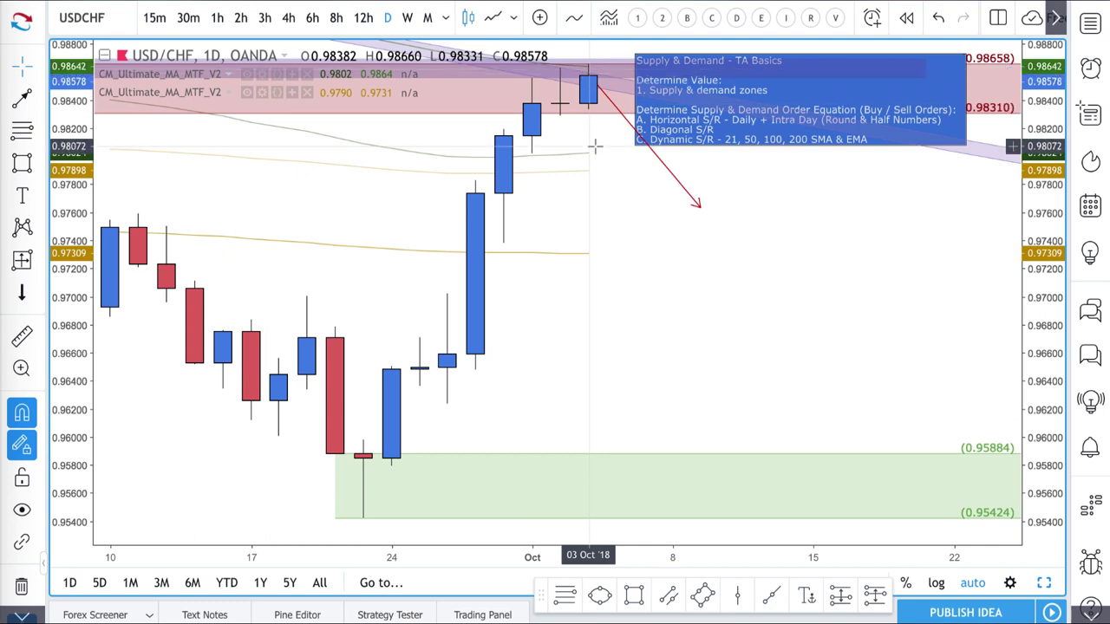
scroll(594, 144, down, 3)
scroll(595, 145, down, 4)
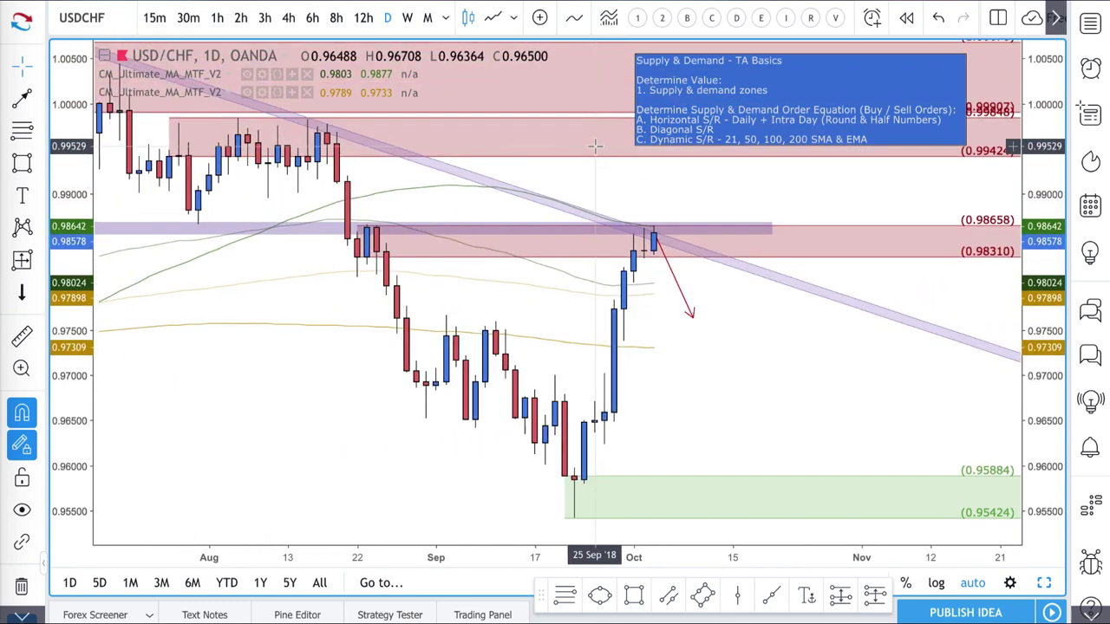
scroll(625, 276, up, 4)
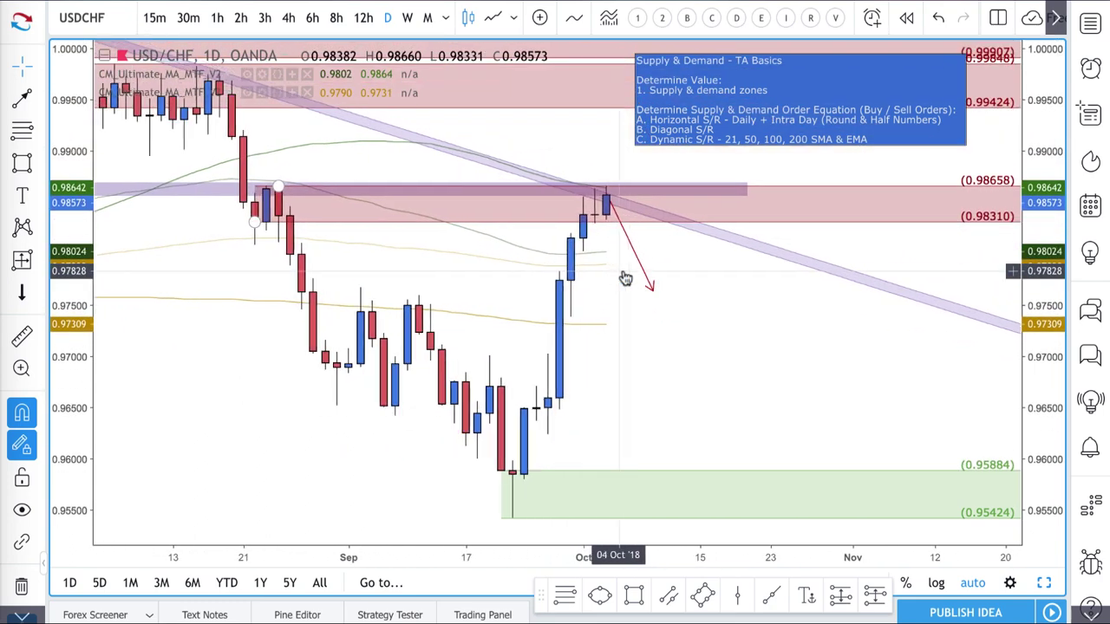
Step: Examine the 03 Oct '18 candle at the arrow's start, where the supply zone, trendline and green moving average converge
click(611, 198)
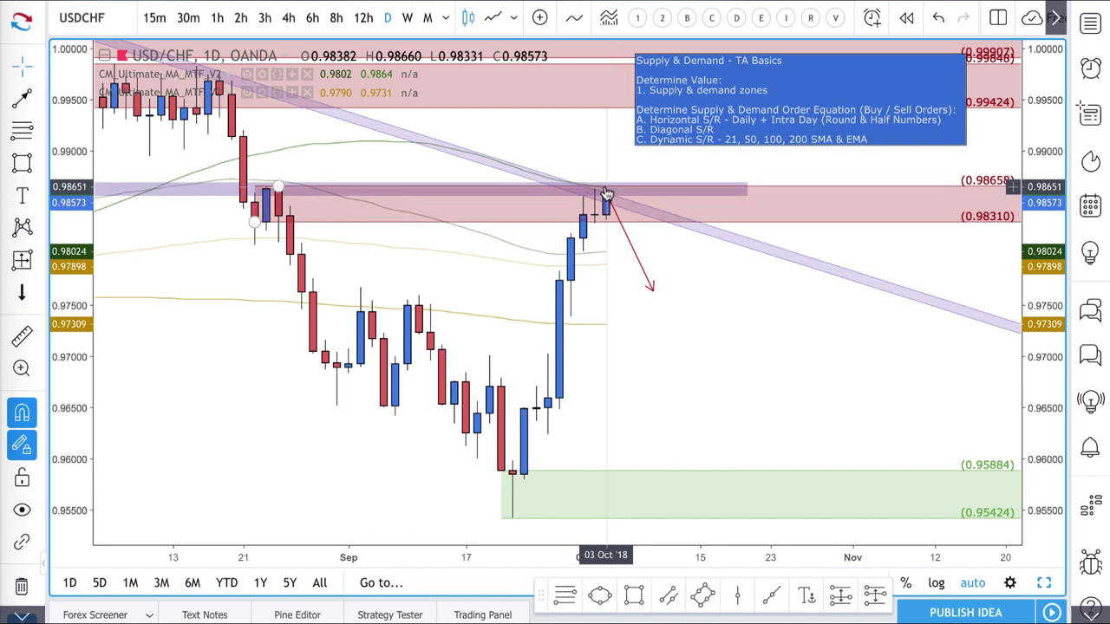
click(608, 193)
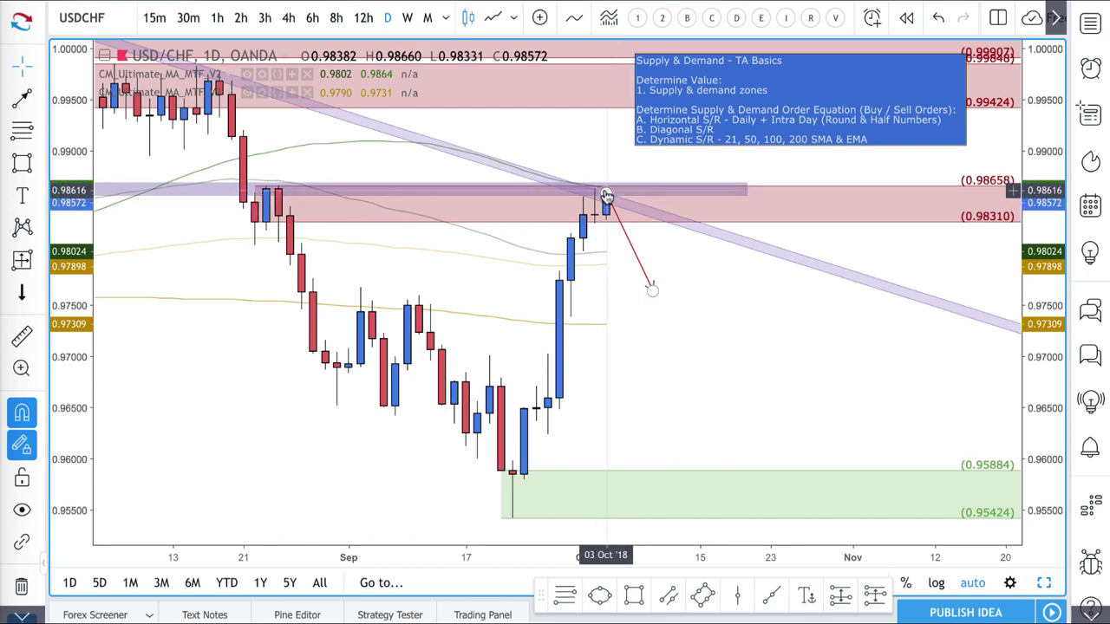
click(613, 193)
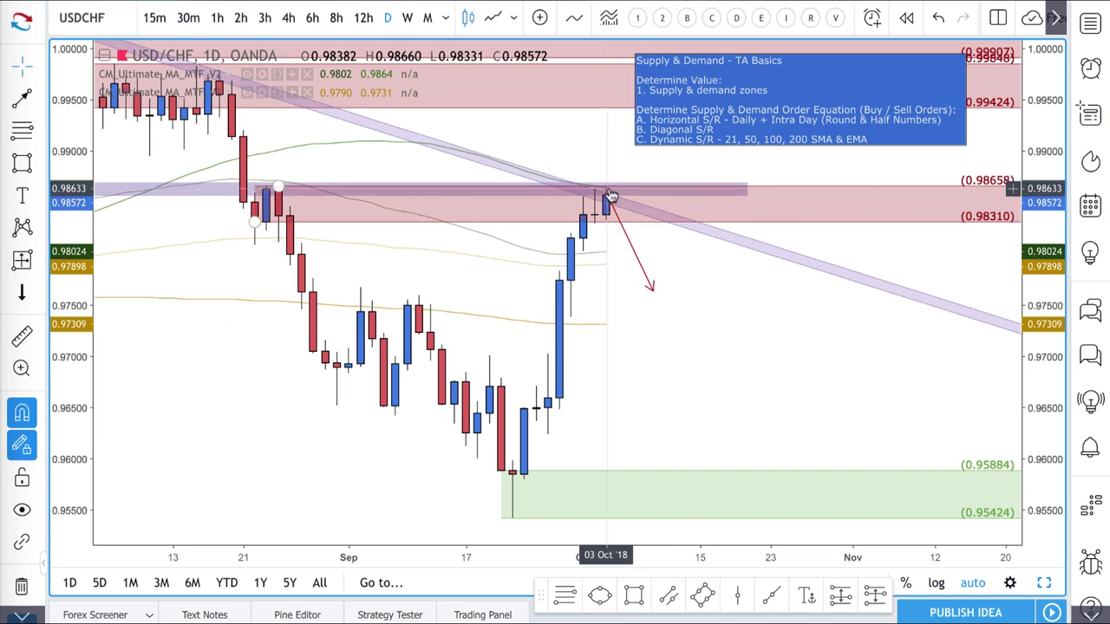
click(607, 194)
click(597, 209)
click(605, 194)
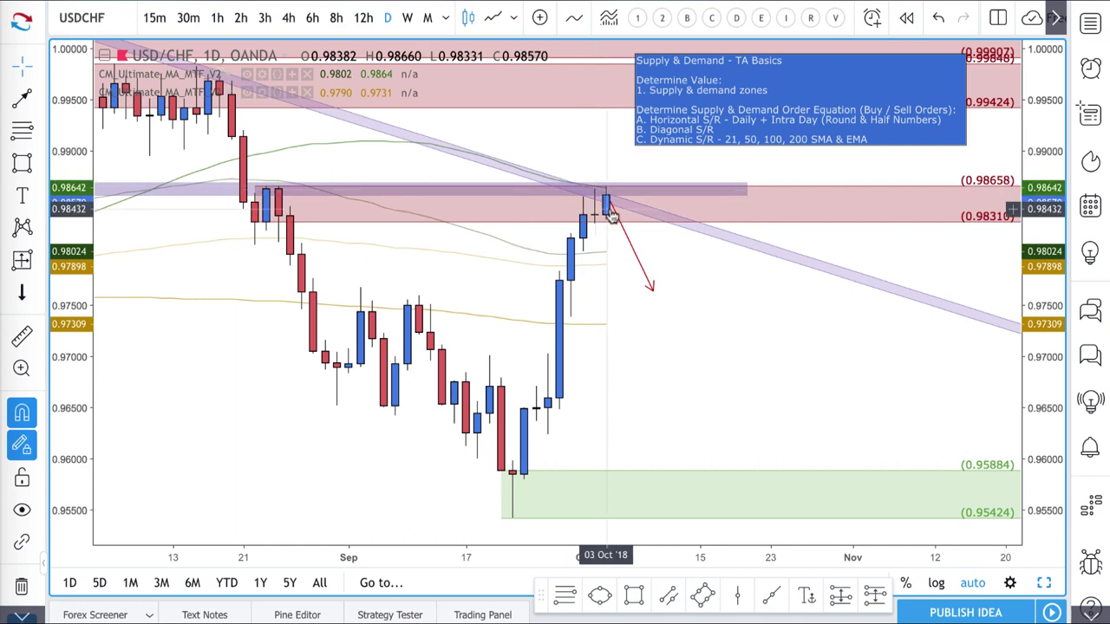
scroll(612, 215, down, 3)
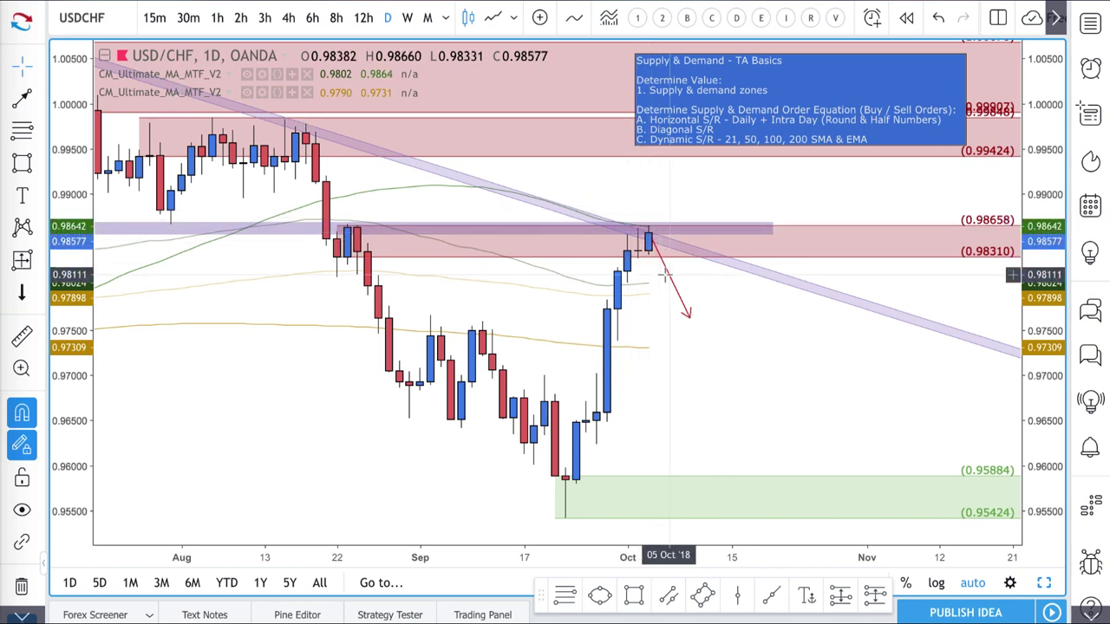
scroll(714, 341, up, 2)
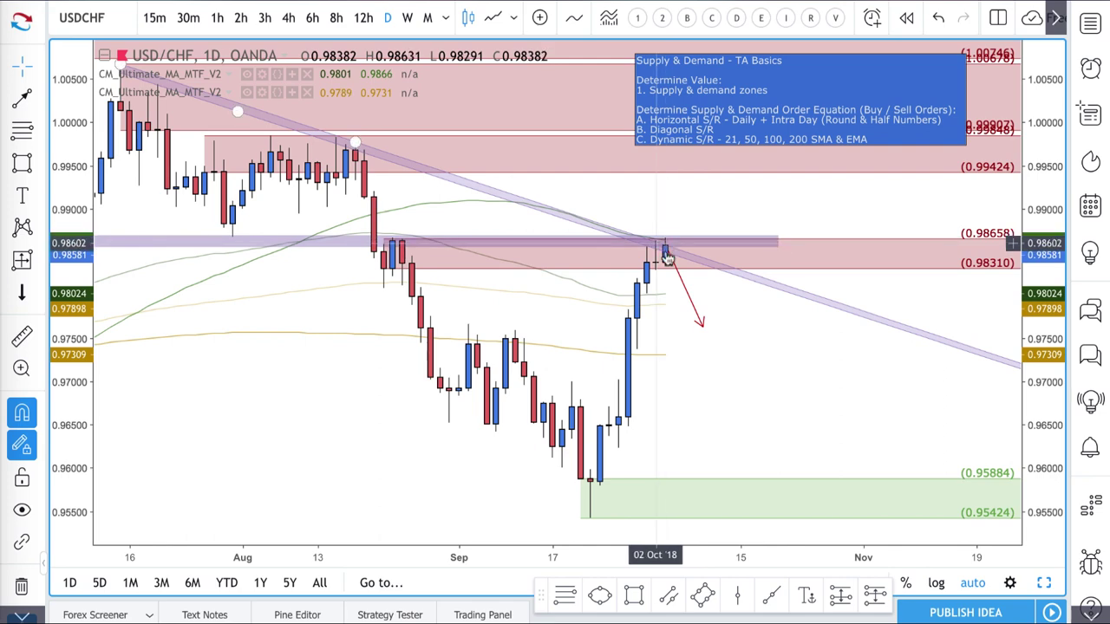
scroll(681, 273, down, 2)
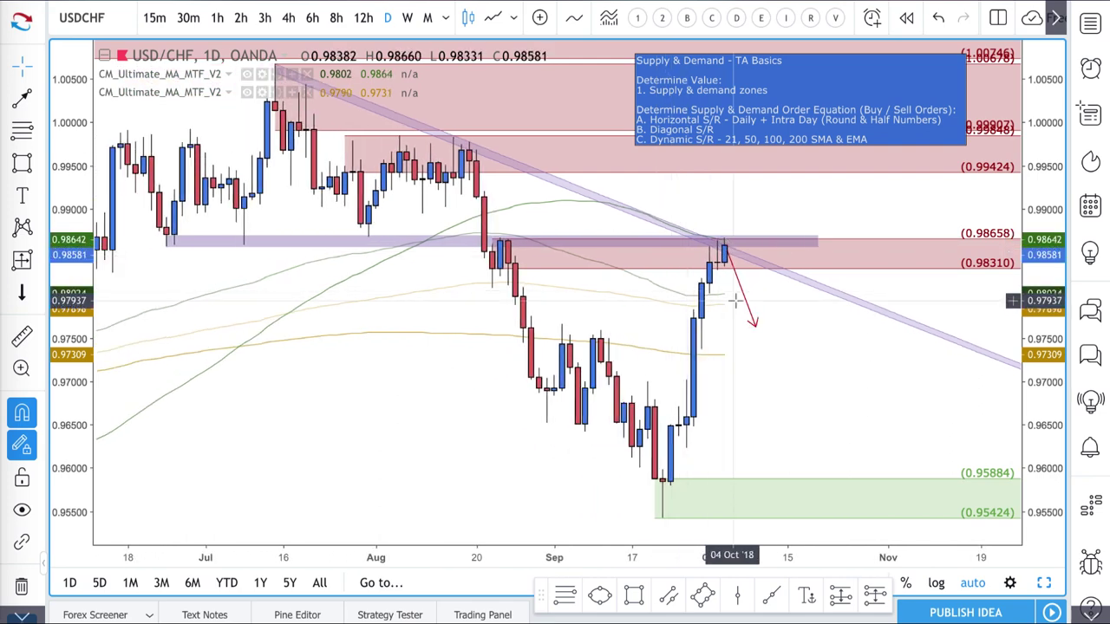
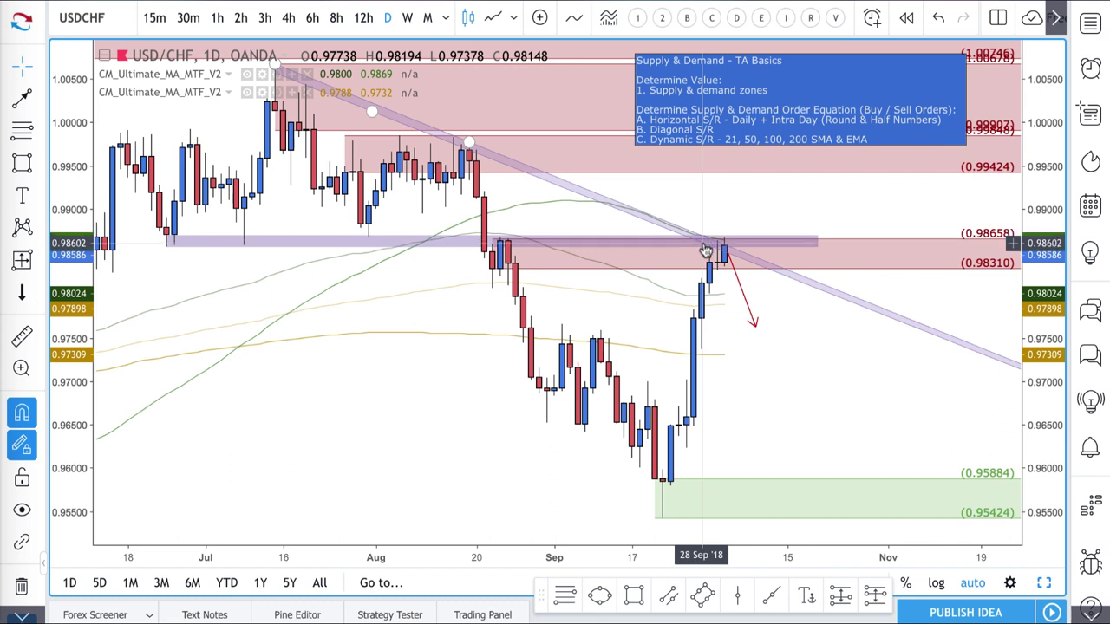
click(730, 251)
click(725, 246)
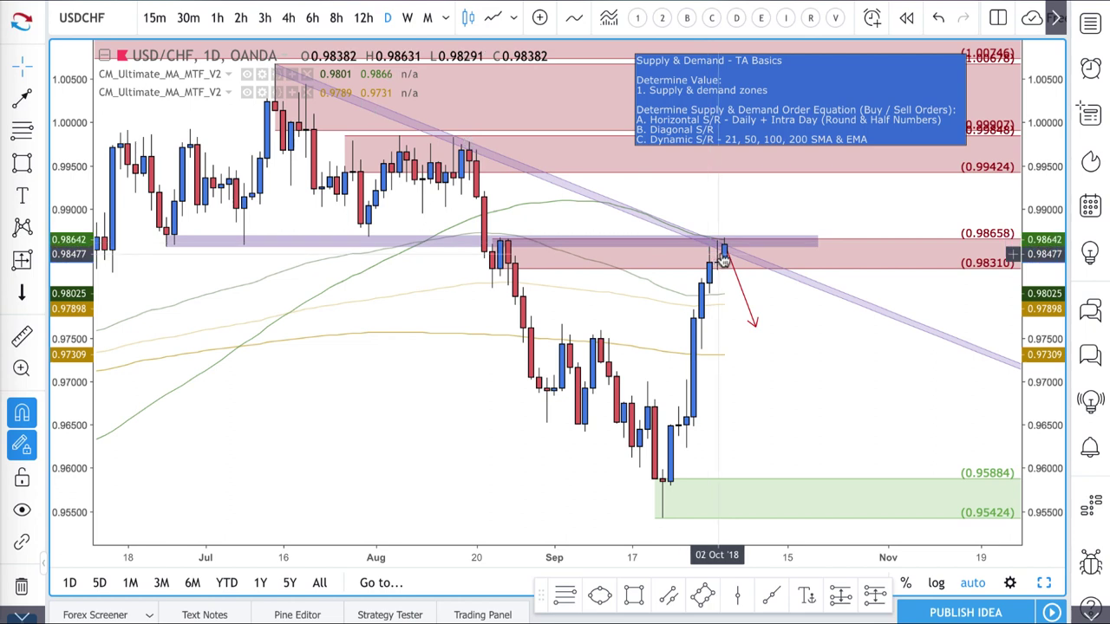
click(726, 251)
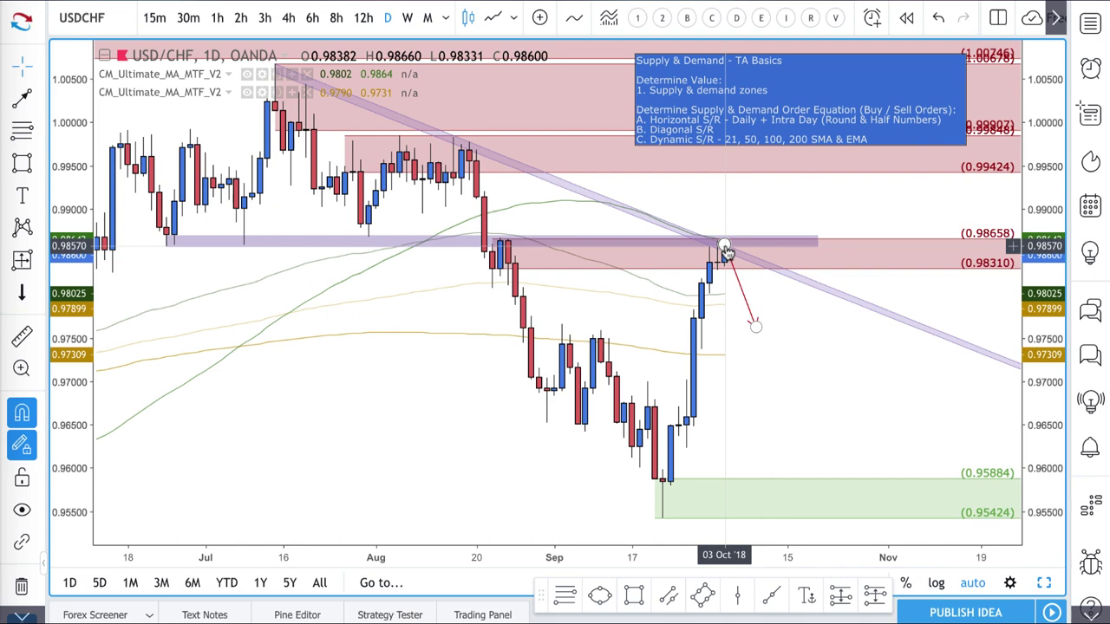
Step: Read the opening of the FXStreet article "EUR/CHF remains bid as SNB retains franc 'high value' language" and return to the USD/CHF chart
key(Escape)
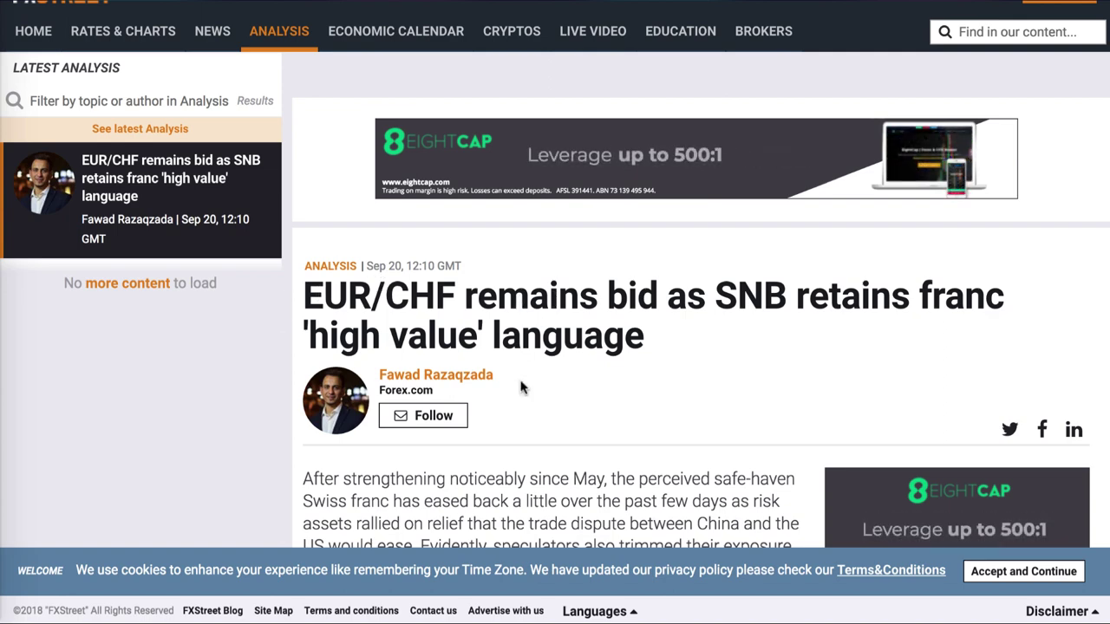
scroll(520, 388, down, 2)
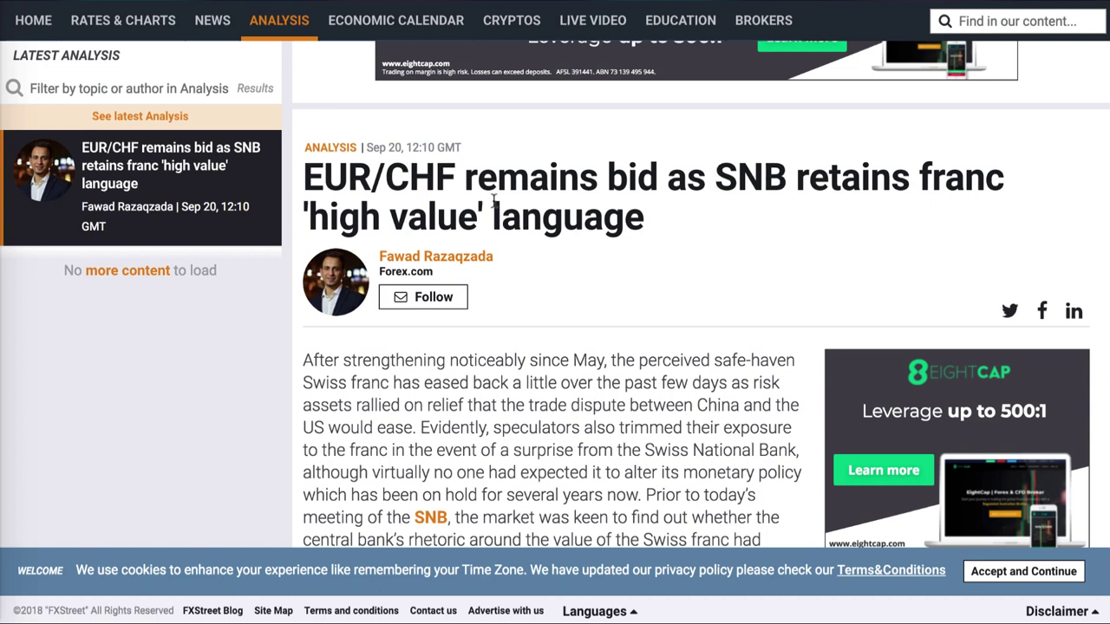
mouse_move(592, 22)
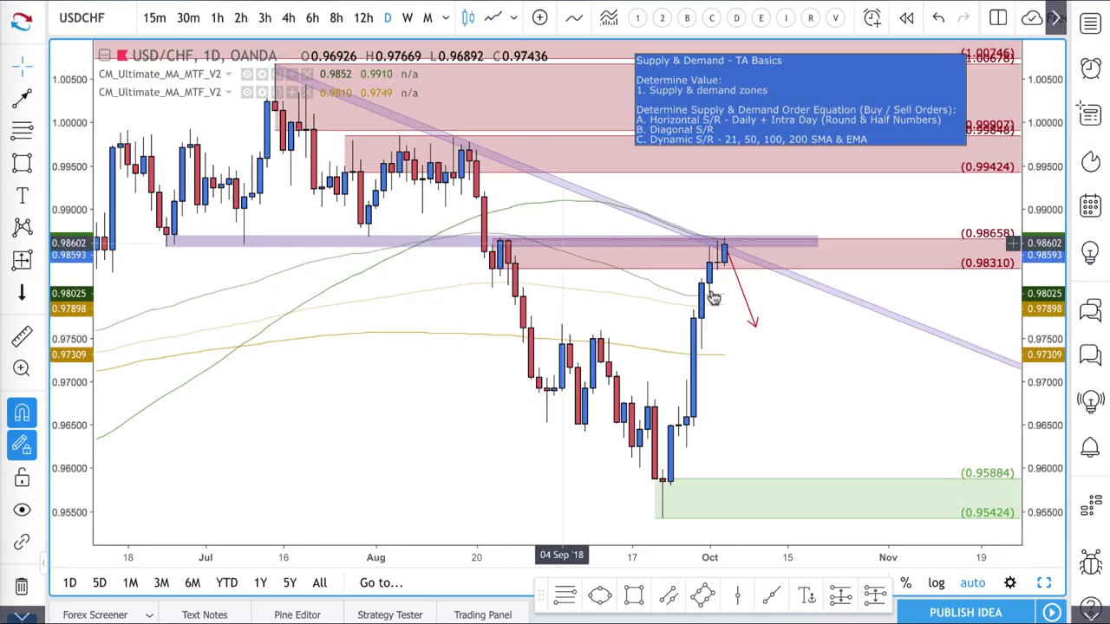
click(721, 249)
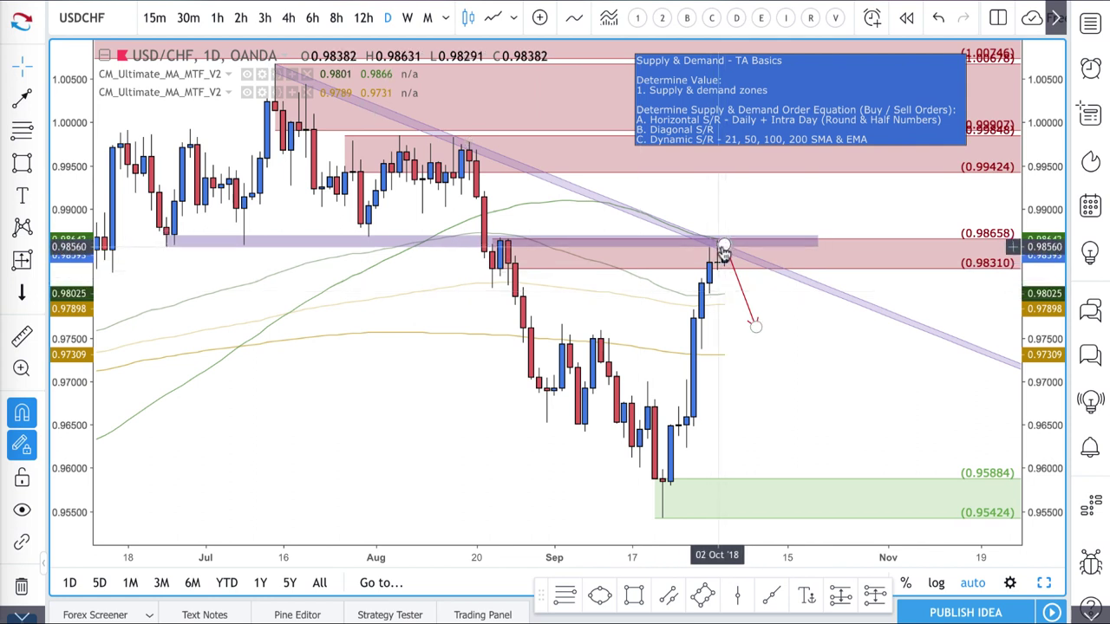
Step: Draw a second red arrow rising from the 03 Oct '18 candle at 0.98593 to about 0.99277 on 09 Oct '18
click(731, 276)
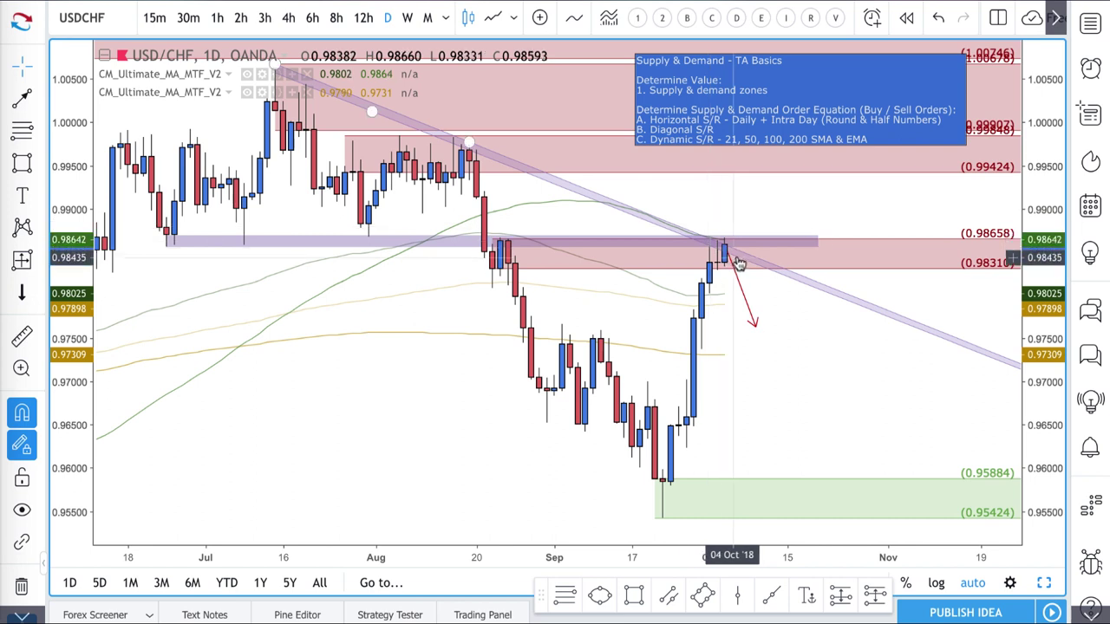
click(721, 245)
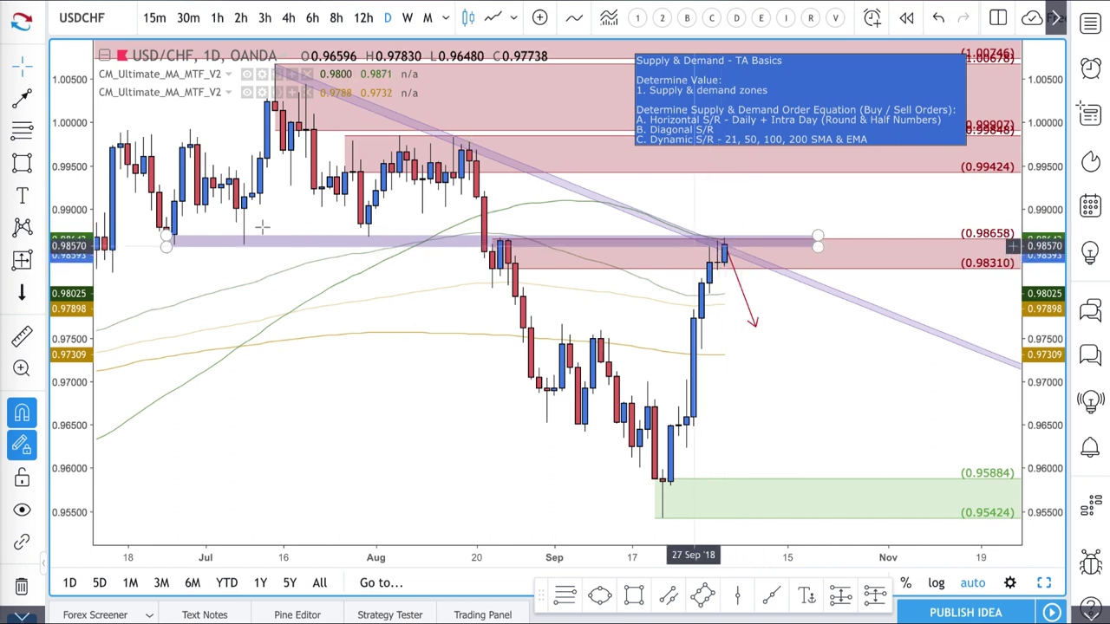
key(alt+t)
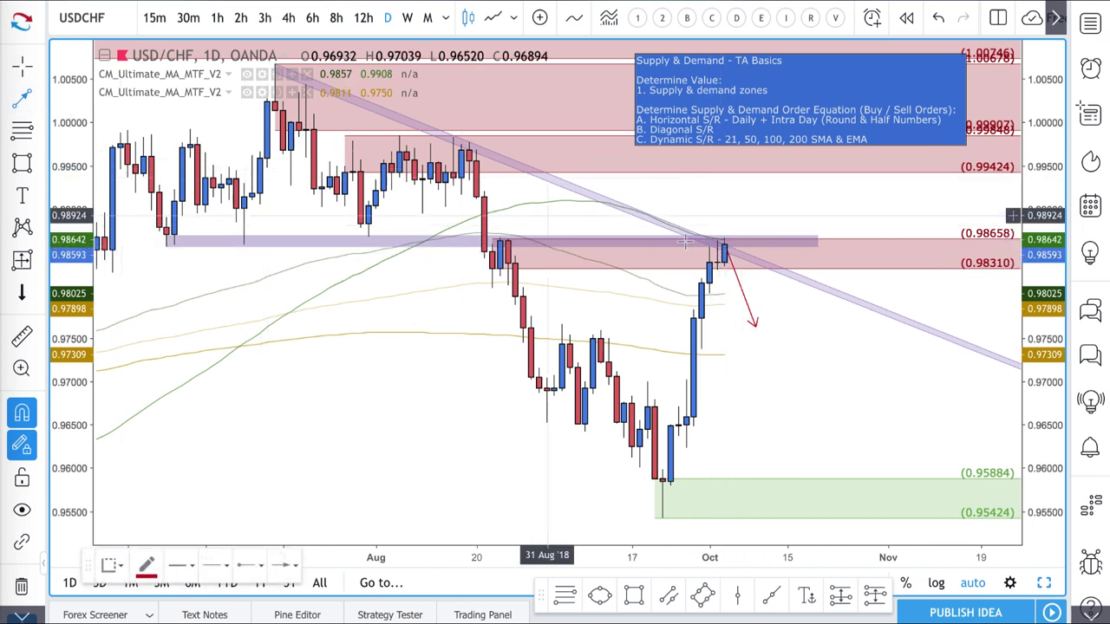
click(725, 245)
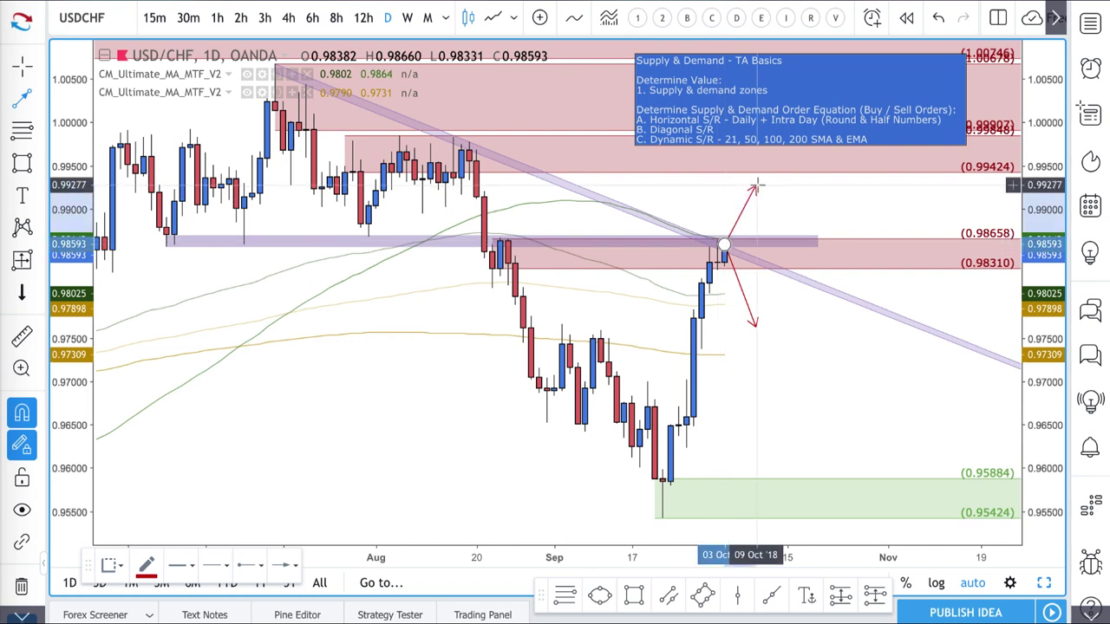
click(758, 185)
scroll(719, 335, up, 2)
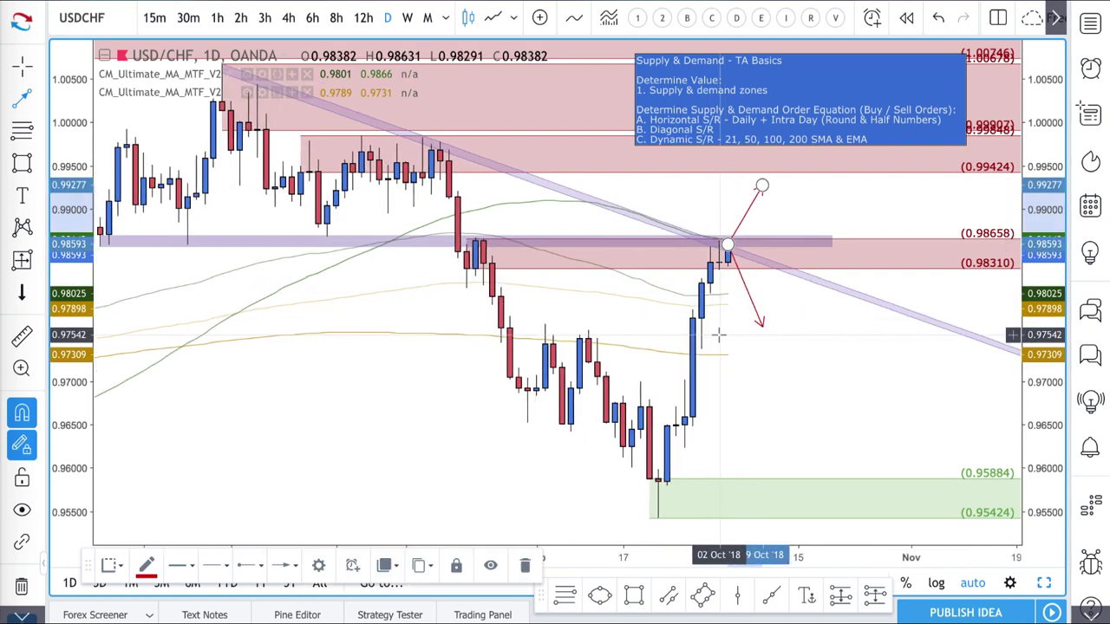
scroll(719, 334, up, 1)
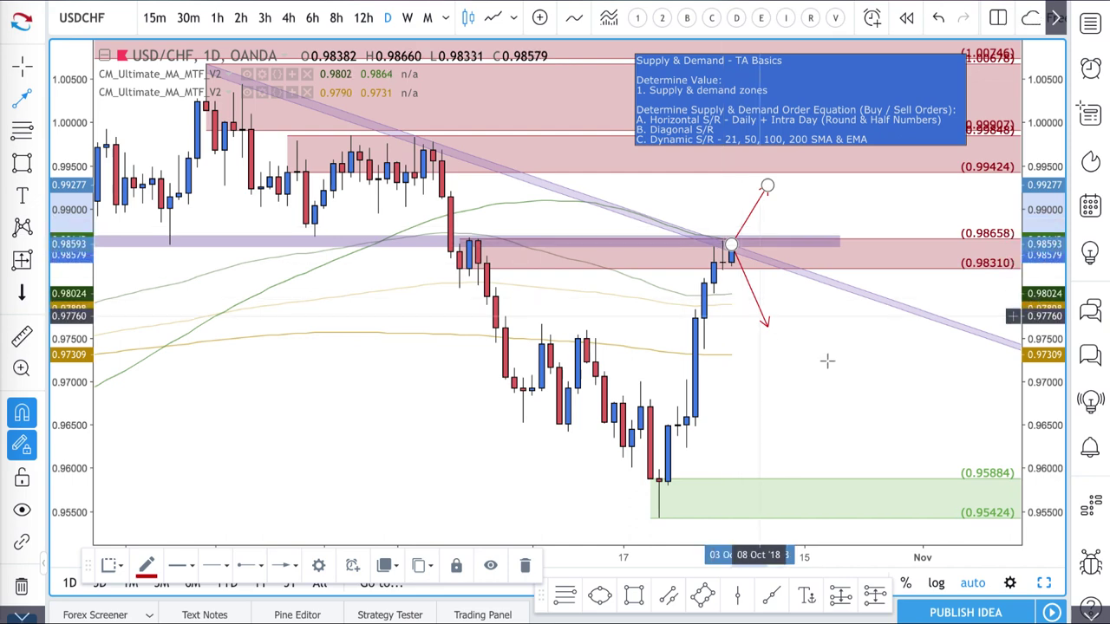
Step: Switch to the Forex Factory calendar and examine the USD events from Oct 3 through Friday's Non-Farm Employment Change and Average Hourly Earnings
scroll(833, 369, down, 2)
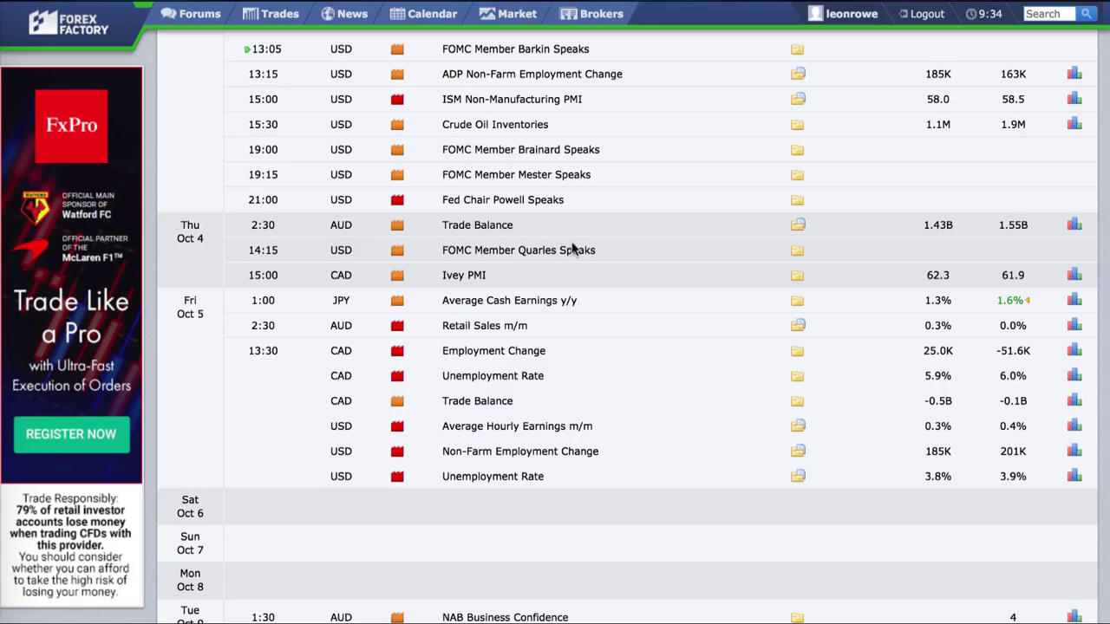
scroll(575, 248, up, 3)
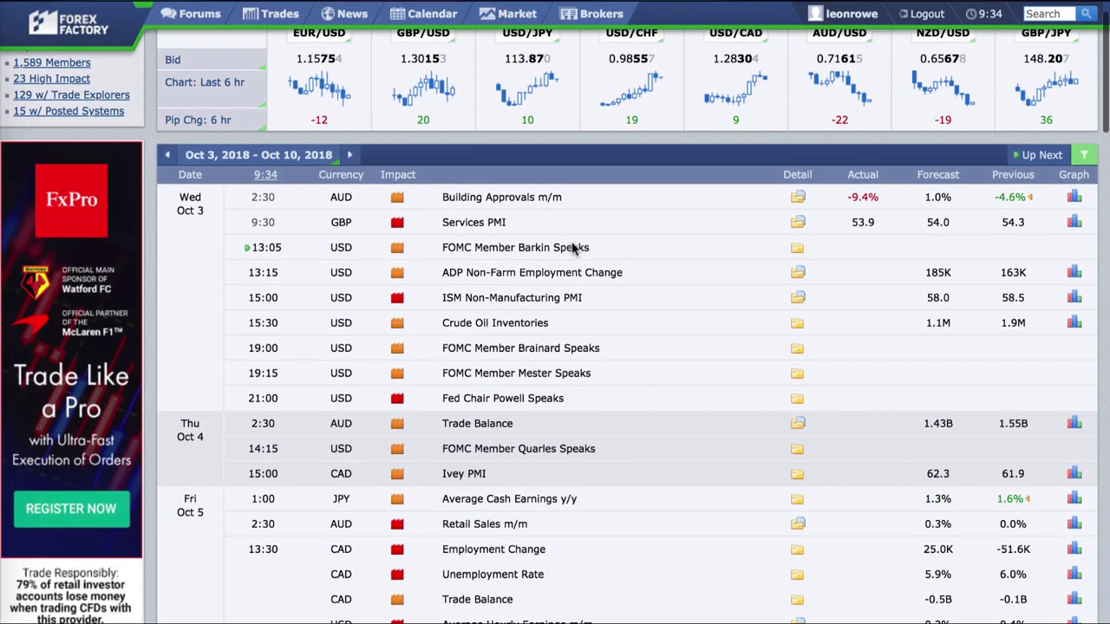
scroll(572, 248, down, 3)
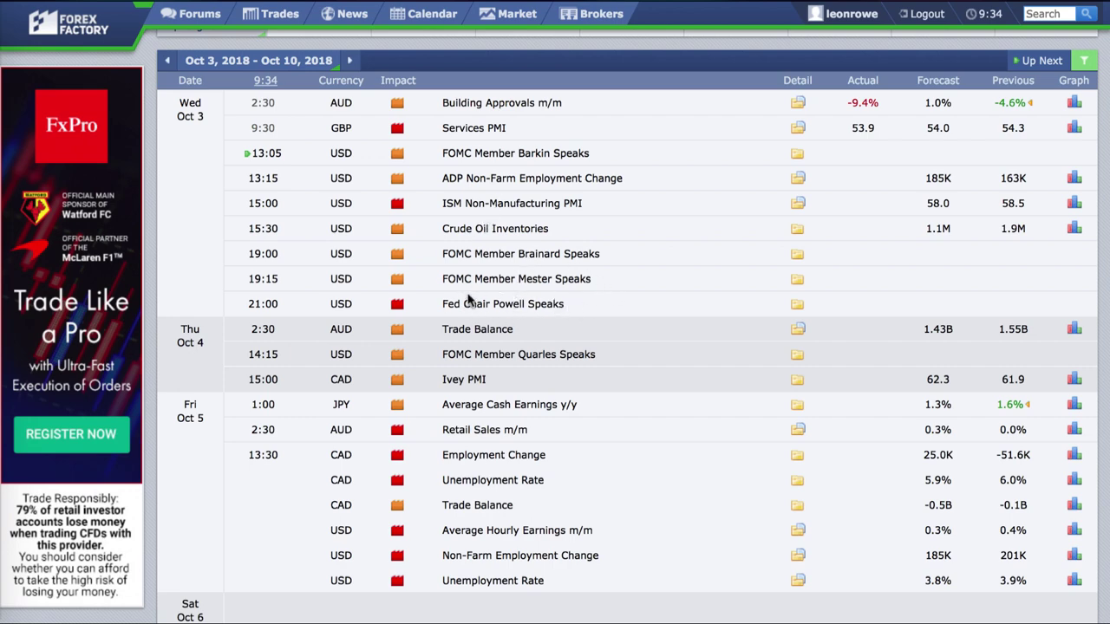
scroll(526, 351, down, 3)
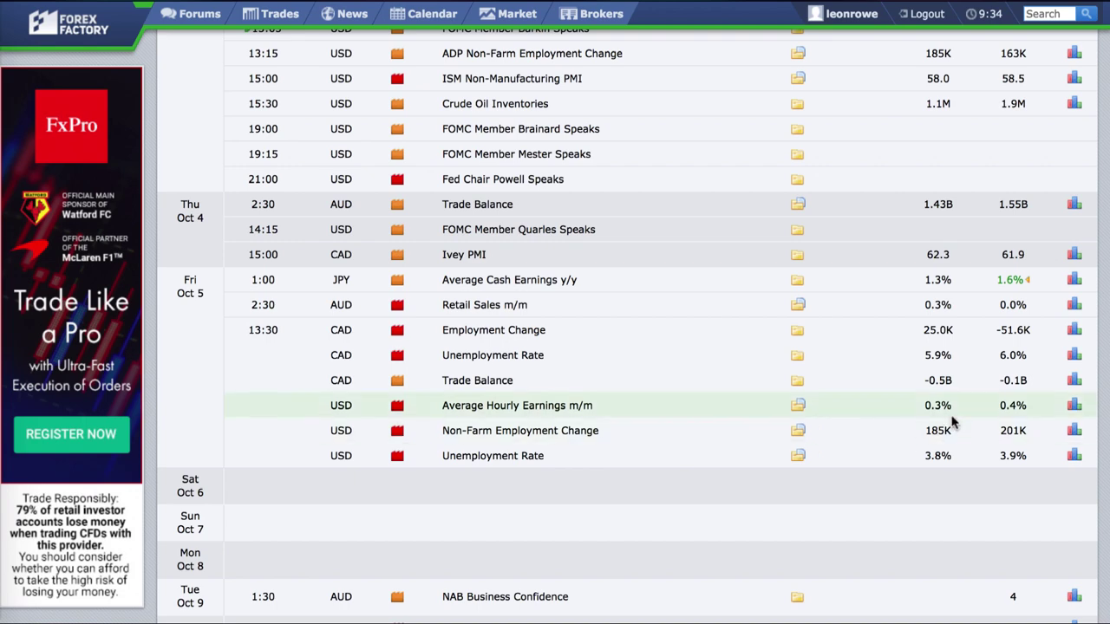
scroll(935, 425, up, 1)
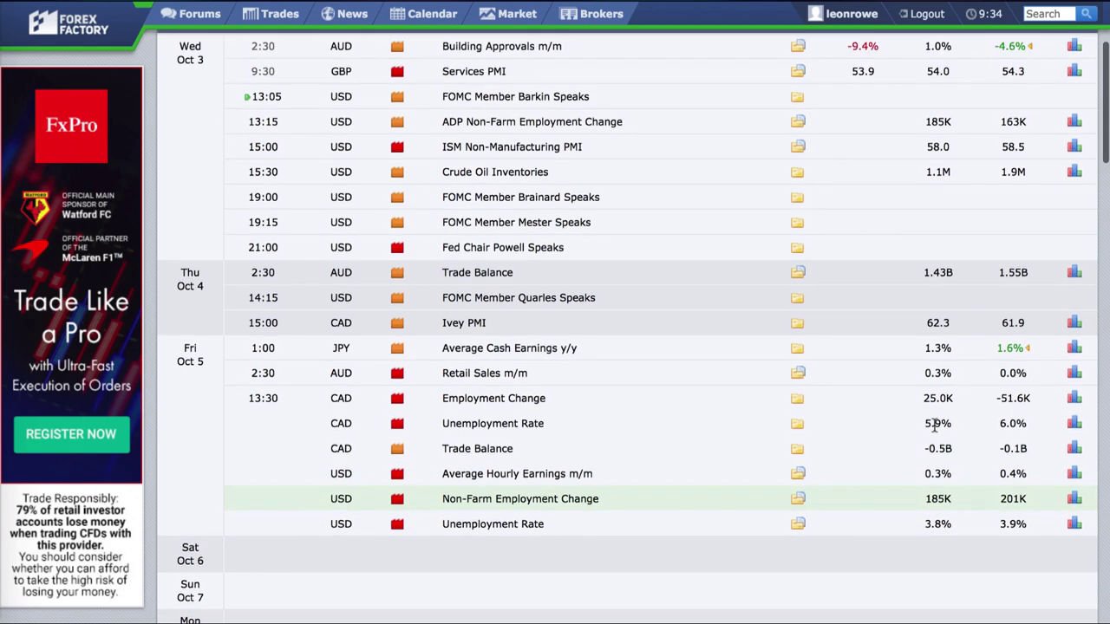
scroll(935, 425, up, 1)
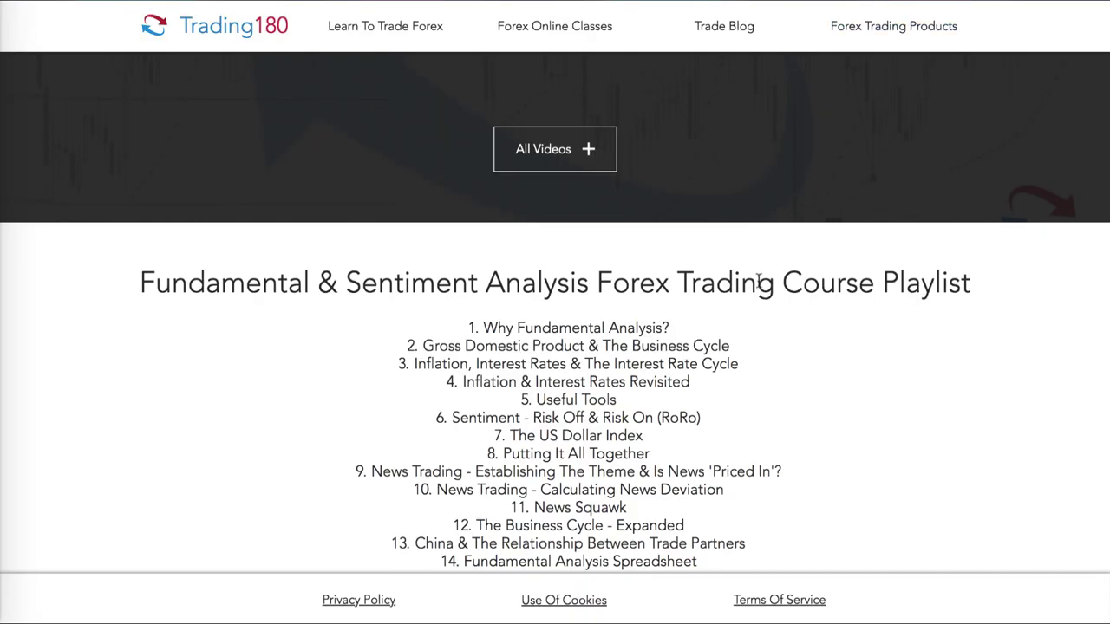
Step: Look over the Trading180 Fundamental & Sentiment Analysis course playlist page and return to the Oct 3–5 events in the Forex Factory calendar
scroll(758, 280, up, 5)
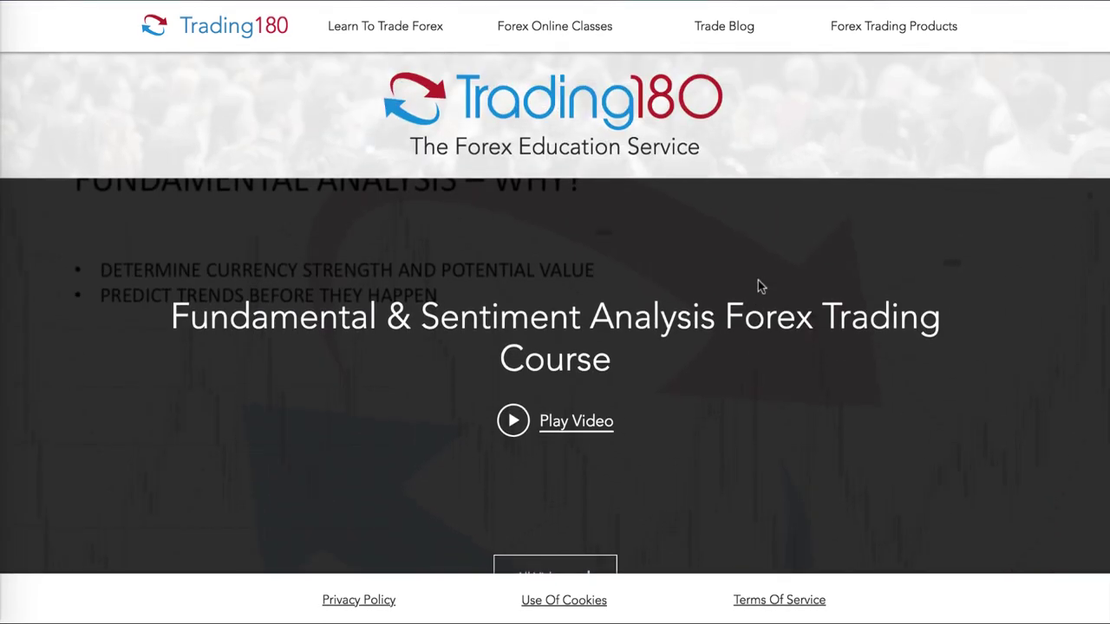
scroll(758, 286, down, 3)
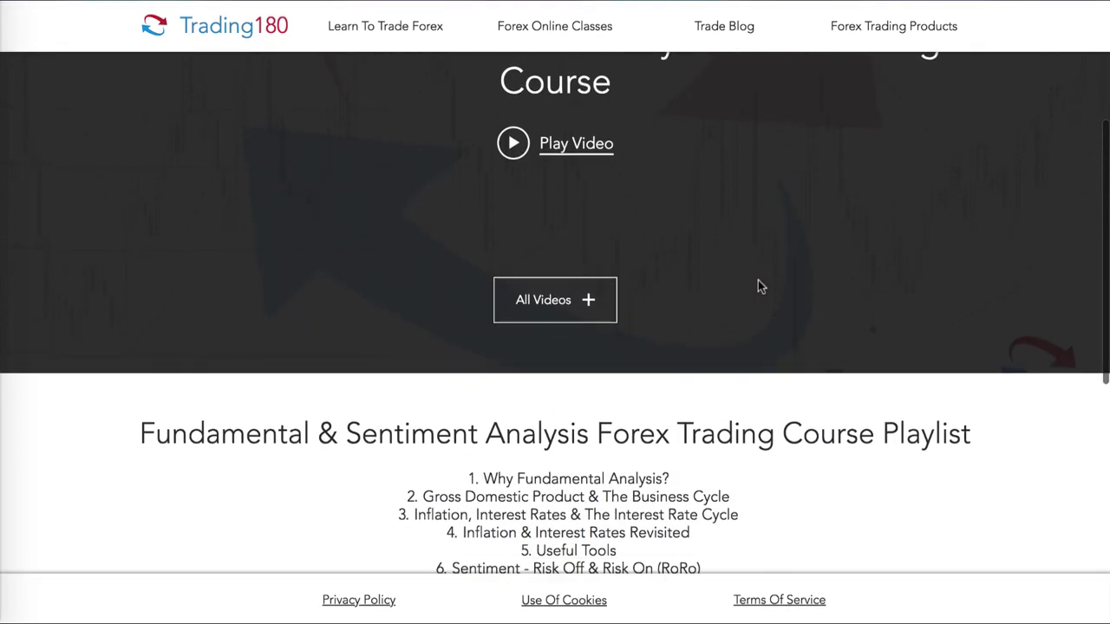
scroll(758, 286, down, 3)
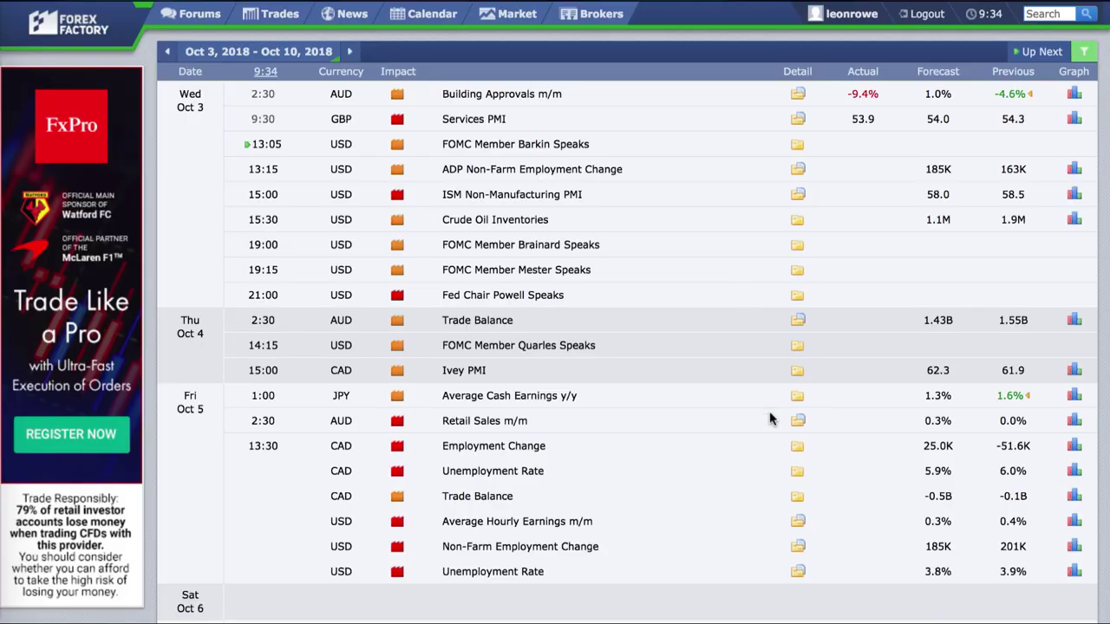
scroll(770, 419, down, 1)
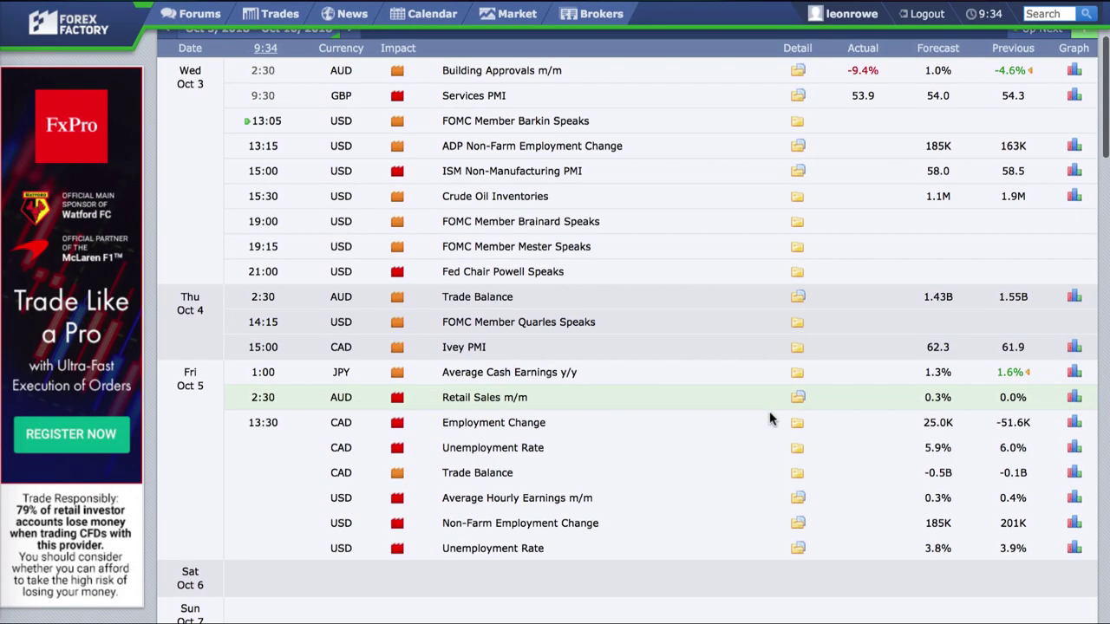
scroll(769, 420, up, 2)
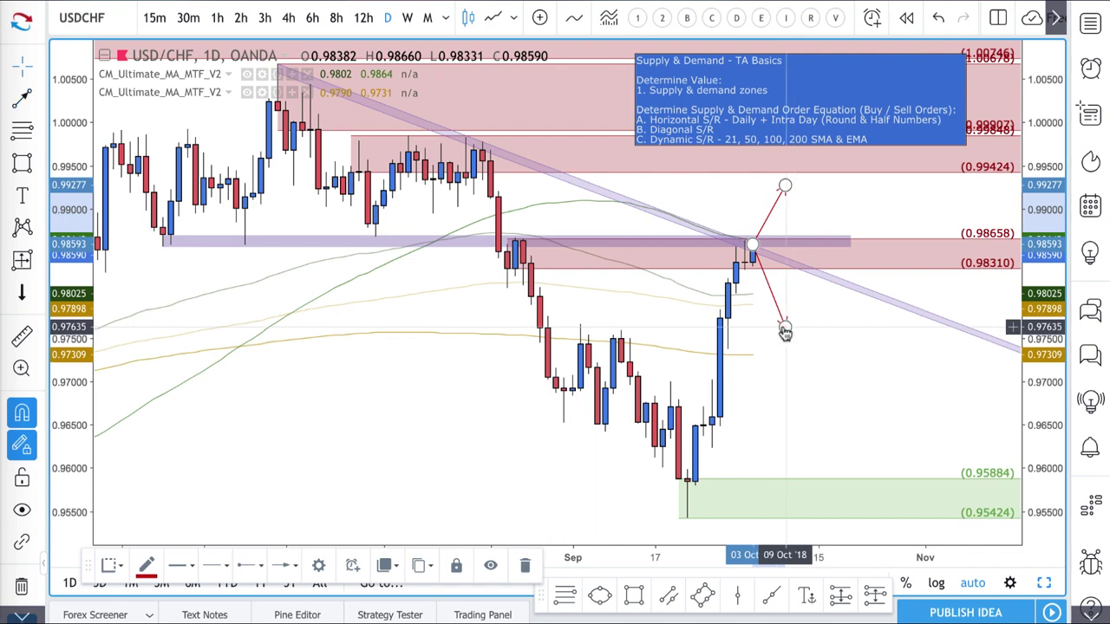
Step: Switch back to the USD/CHF chart and adjust the downward red arrow so its tip sits at about 0.97480 on 09 Oct '18
drag(785, 330, 802, 384)
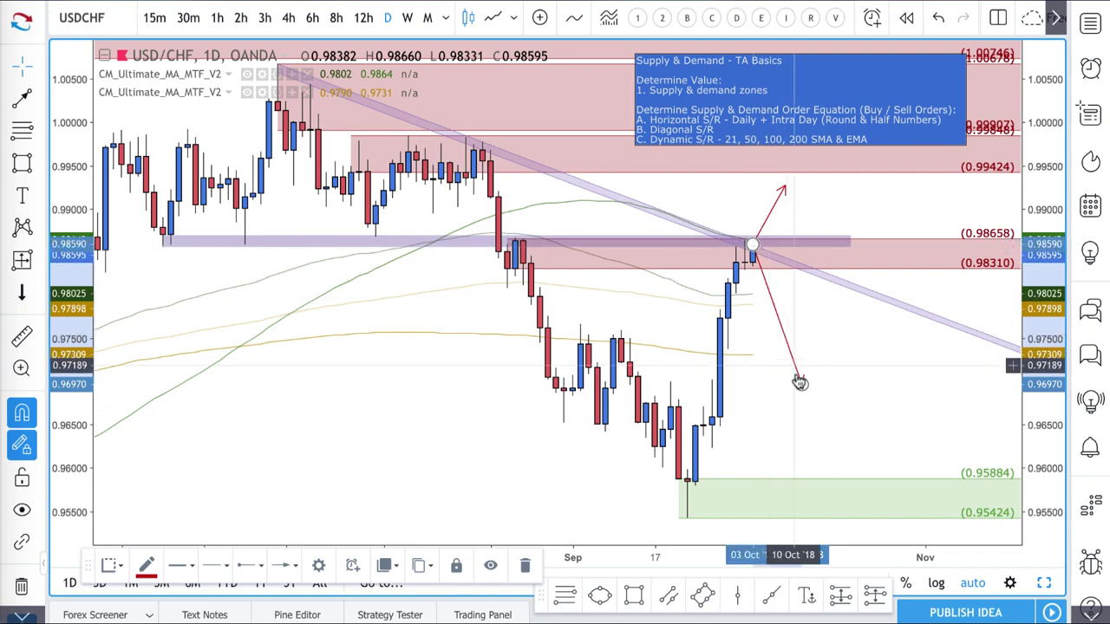
drag(803, 389, 785, 338)
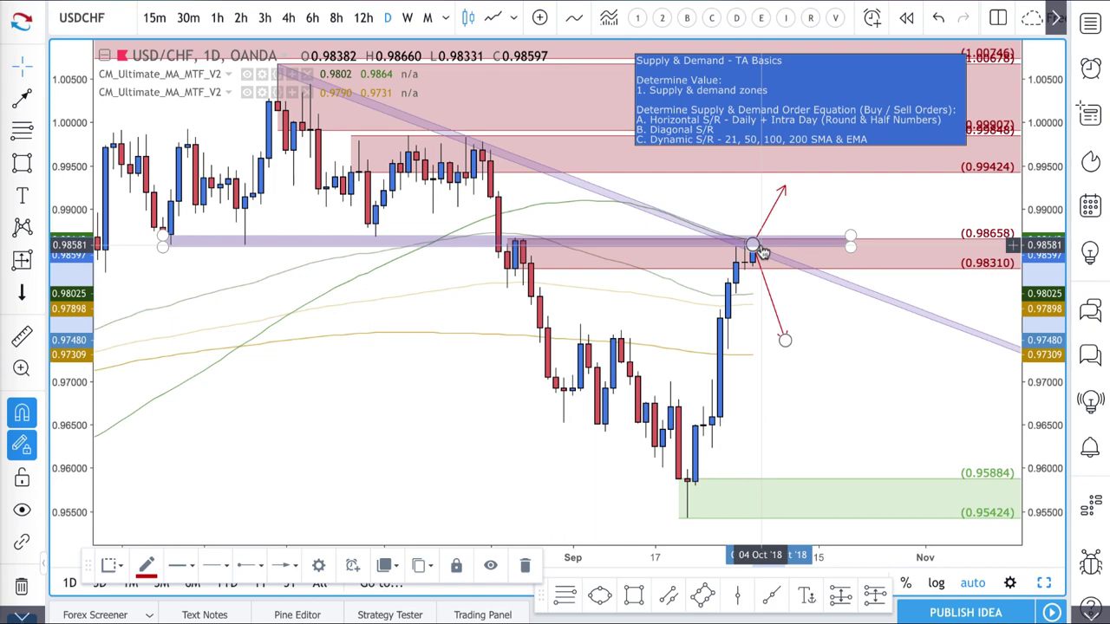
drag(762, 251, 762, 249)
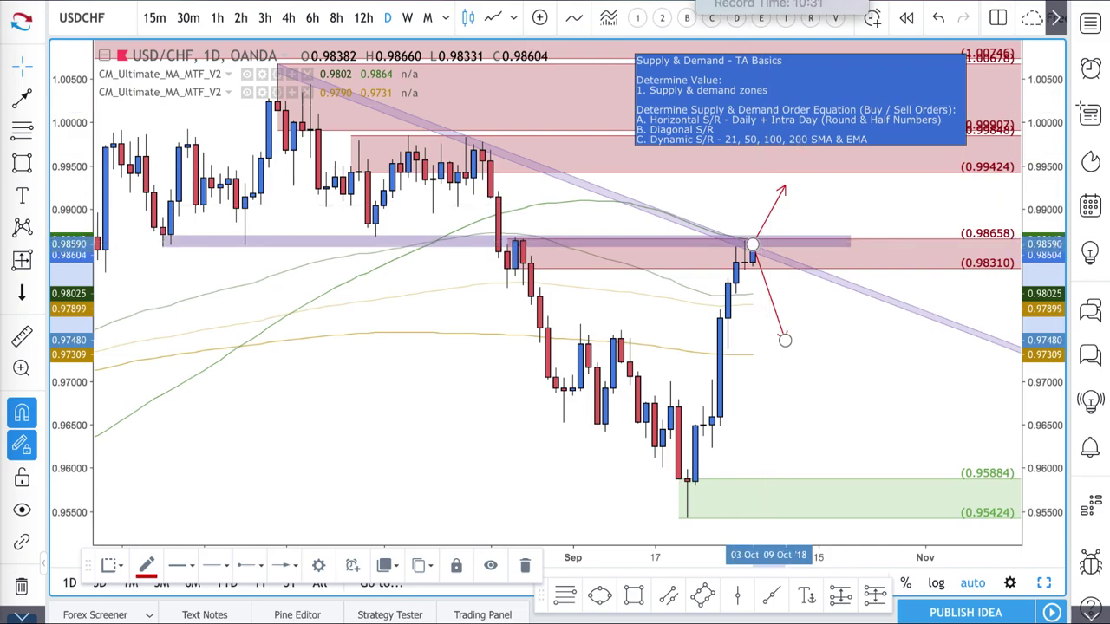